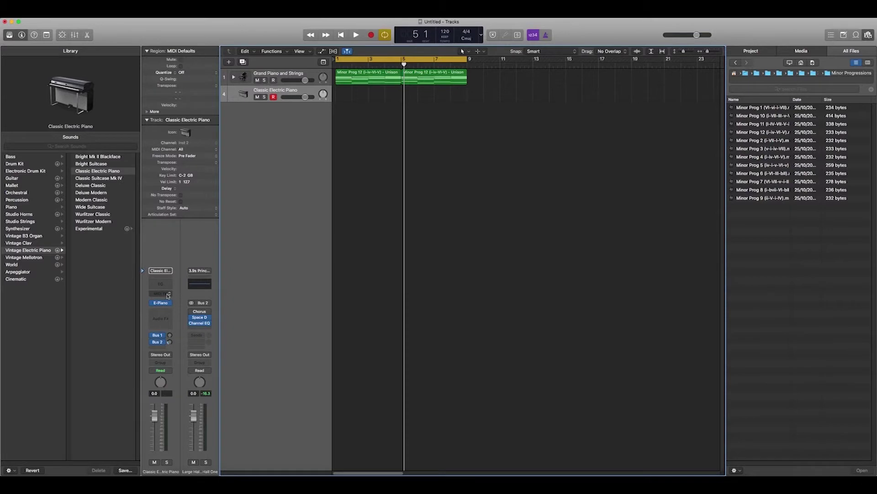
# Open the Classic Electric Piano's MIDI FX slot menu and go to Audio Units > Evabeat > Melody Sauce.
pyautogui.click(169, 294)
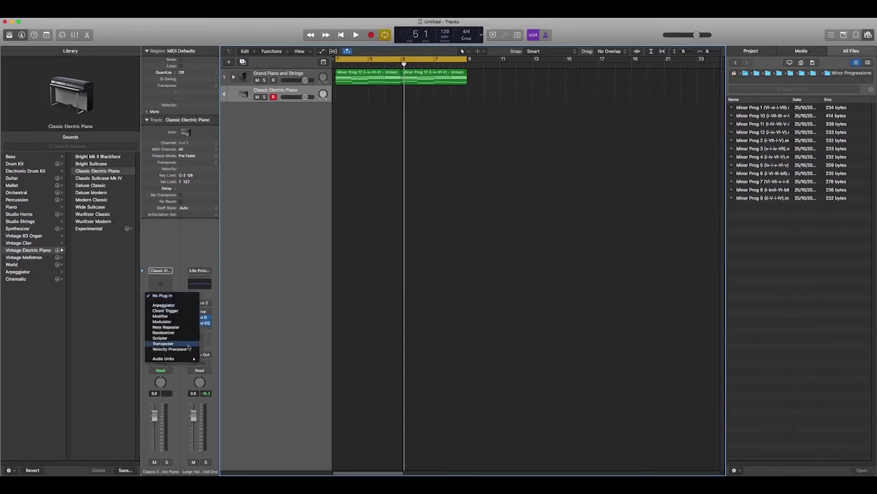
pyautogui.moveTo(190, 358)
pyautogui.moveTo(242, 360)
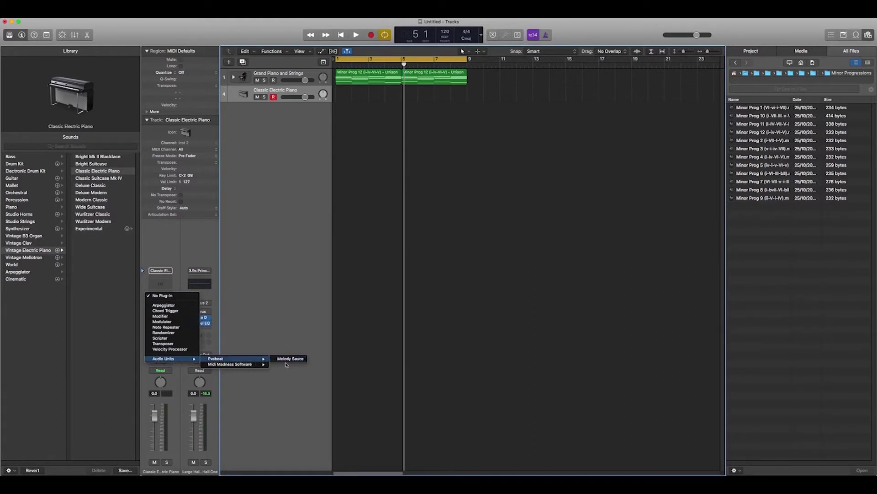
# Insert Melody Sauce, move the browser up to 4 Progressions, and set key Db Maj / Bb min.
pyautogui.click(286, 359)
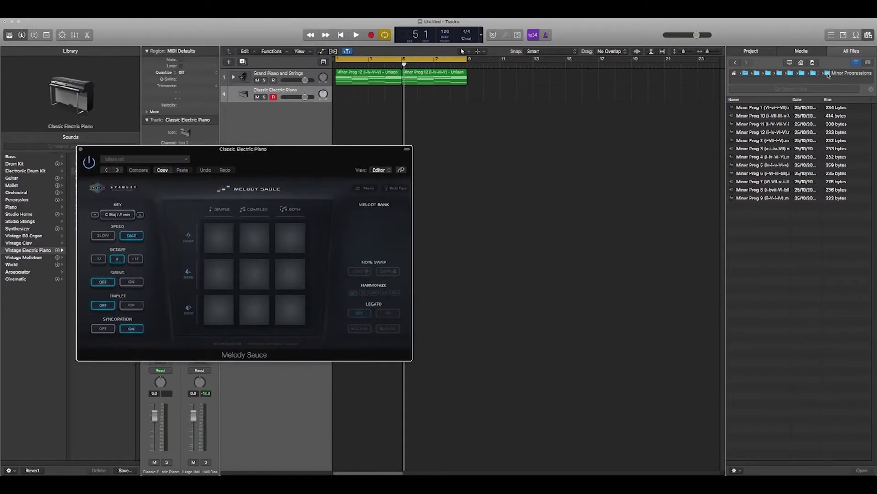
pyautogui.click(828, 75)
pyautogui.click(817, 74)
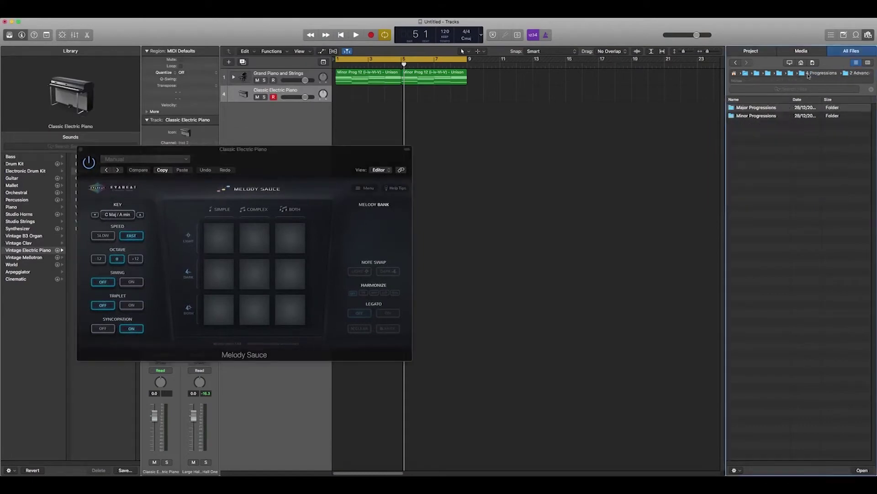
pyautogui.click(809, 75)
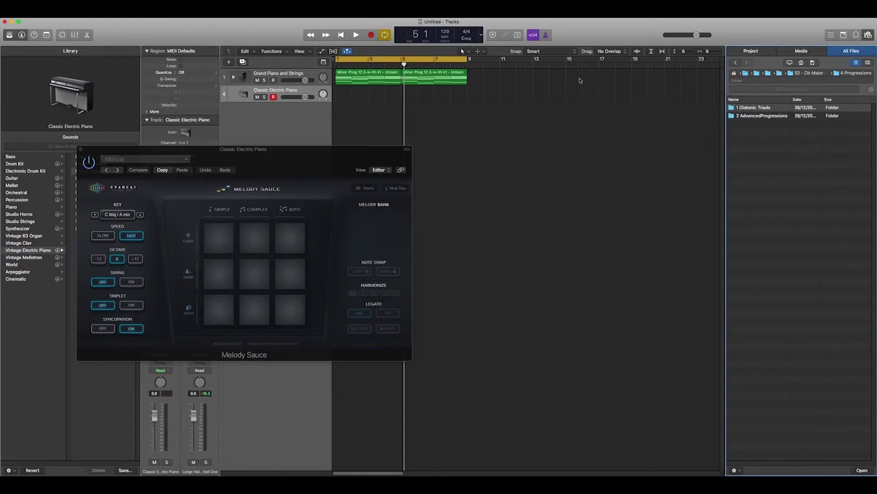
pyautogui.click(111, 215)
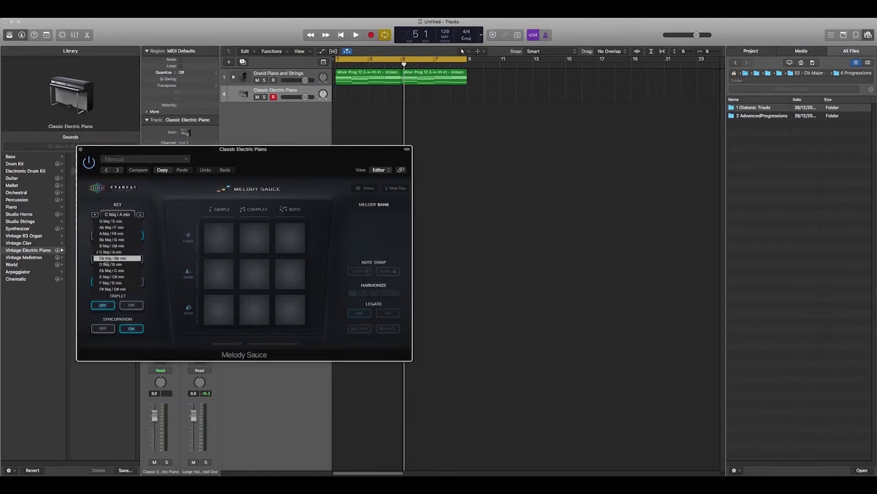
pyautogui.click(109, 258)
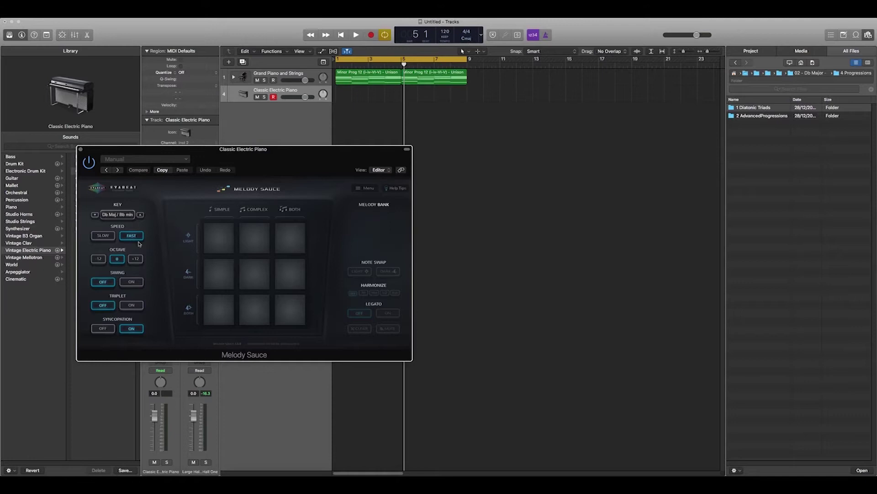
# Set Melody Sauce to Slow speed, +12 octave, and Swing off.
pyautogui.click(102, 236)
pyautogui.click(127, 236)
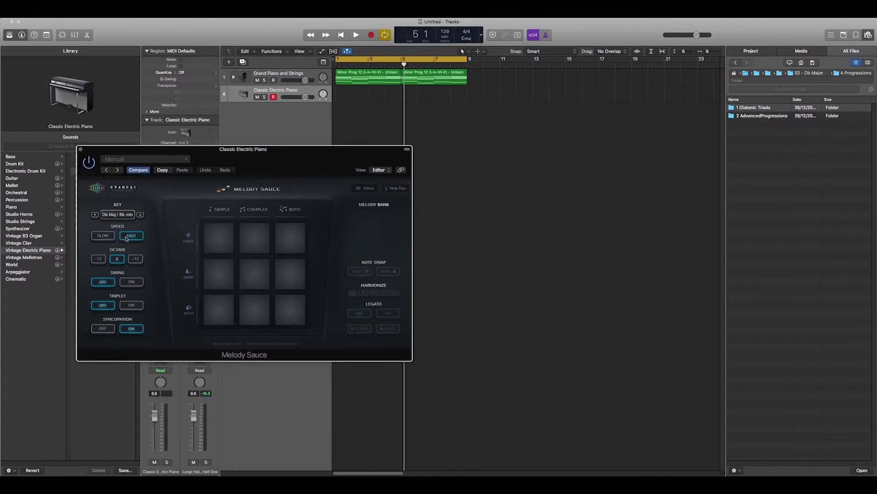
pyautogui.click(99, 259)
pyautogui.click(114, 283)
pyautogui.click(103, 236)
# Generate Melody 1, play it, and turn down the Grand Piano and Strings volume.
pyautogui.click(223, 243)
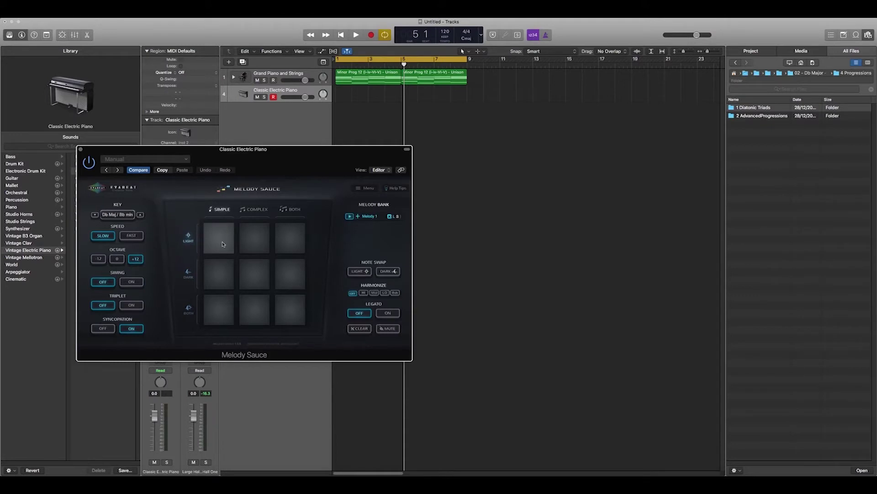
pyautogui.press('space')
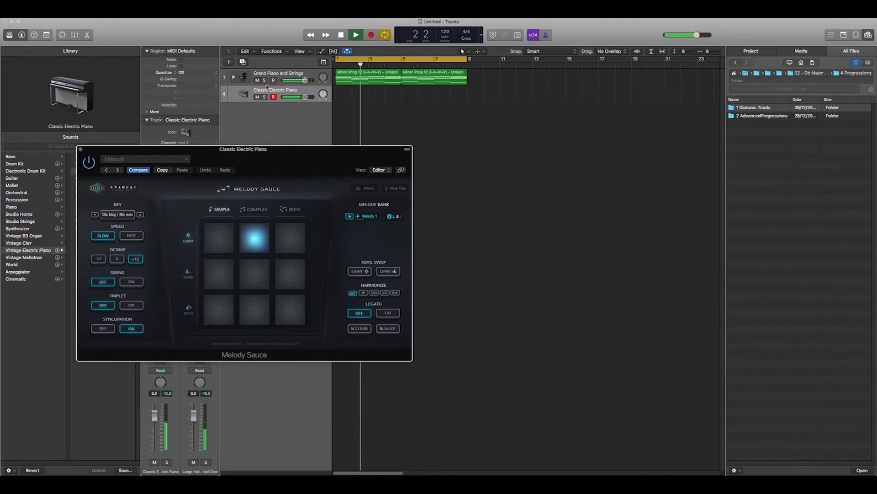
pyautogui.moveTo(305, 79); pyautogui.dragTo(302, 80)
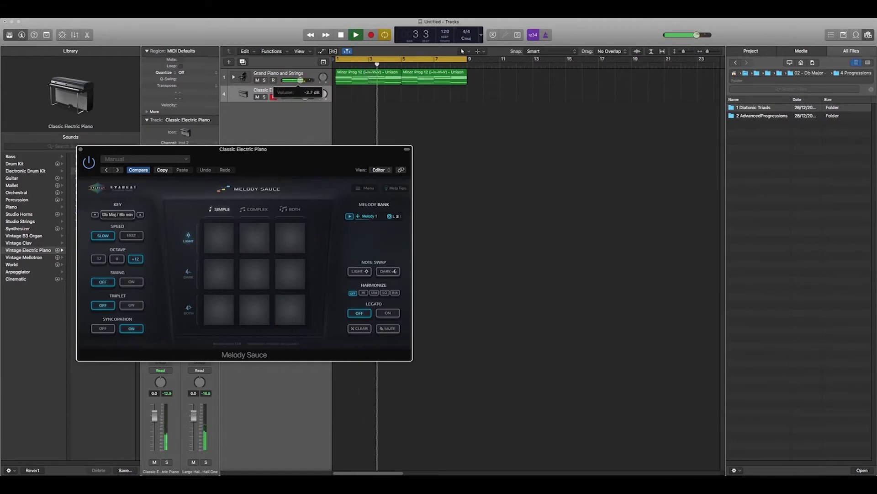
pyautogui.click(298, 91)
pyautogui.moveTo(299, 81); pyautogui.dragTo(296, 81)
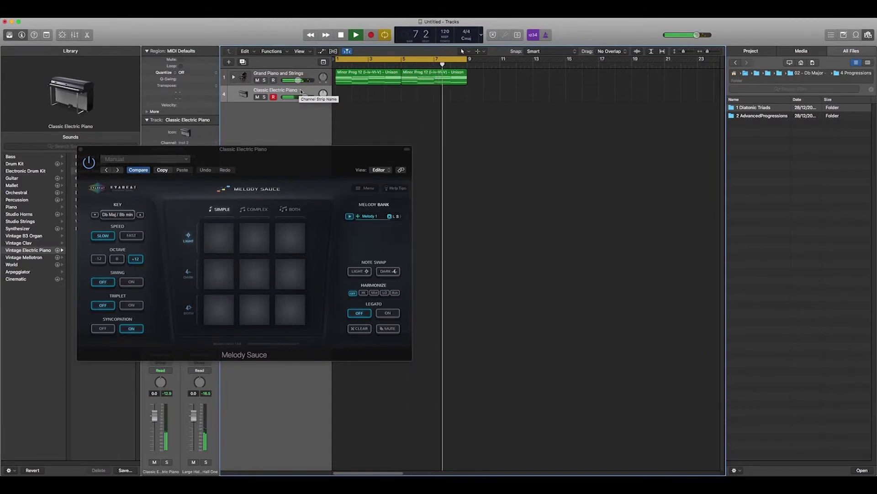
pyautogui.press('space')
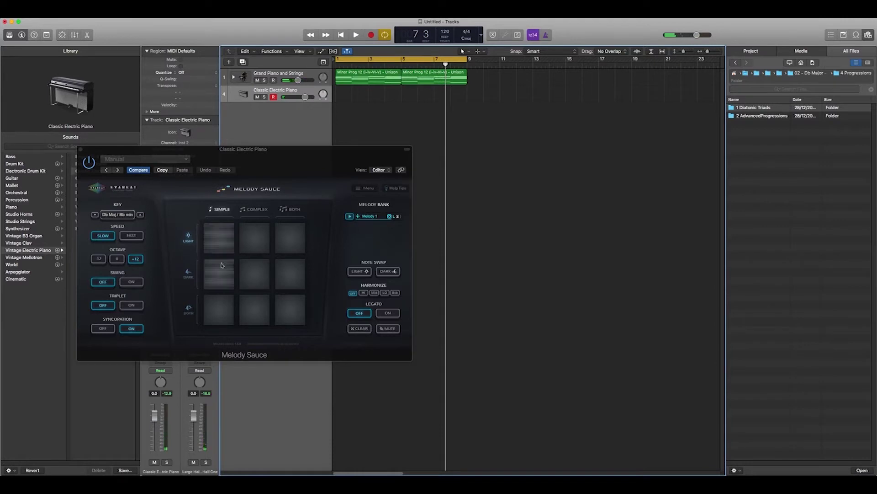
# Generate Melody 2 and play it from the start.
pyautogui.click(219, 244)
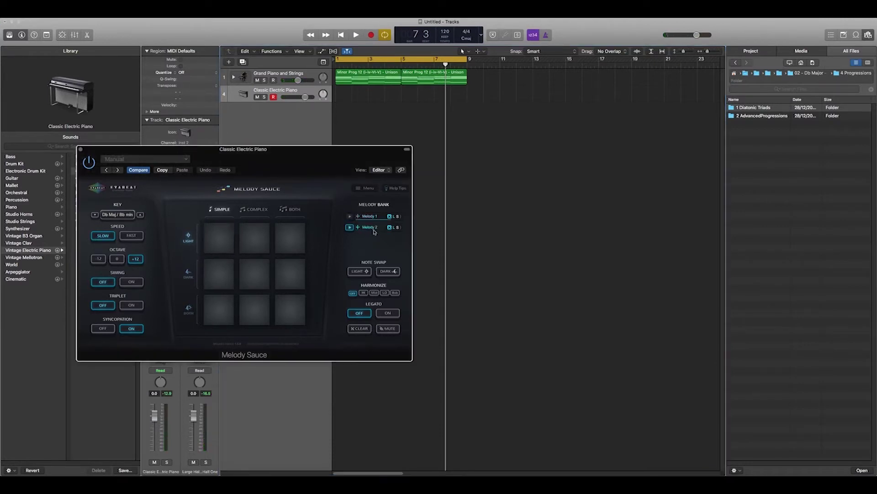
pyautogui.press('space')
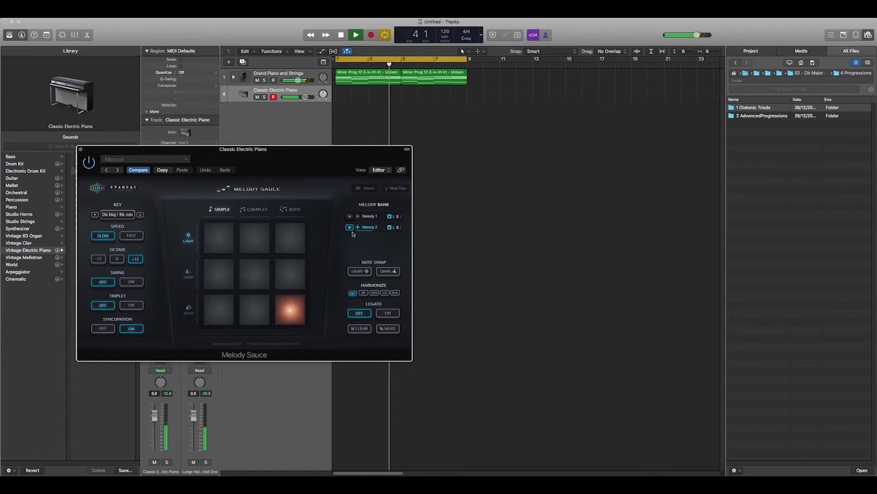
pyautogui.press('space')
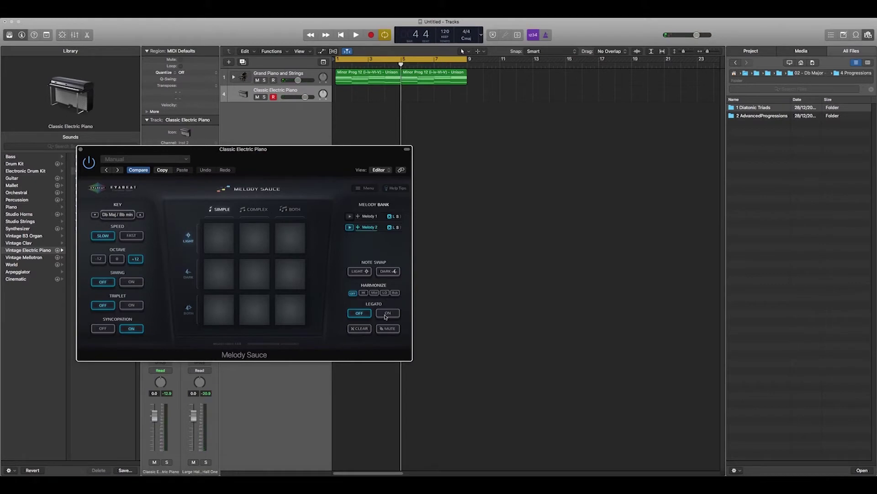
# Turn Legato on for Melody 2 and play it back.
pyautogui.click(389, 313)
pyautogui.press('space')
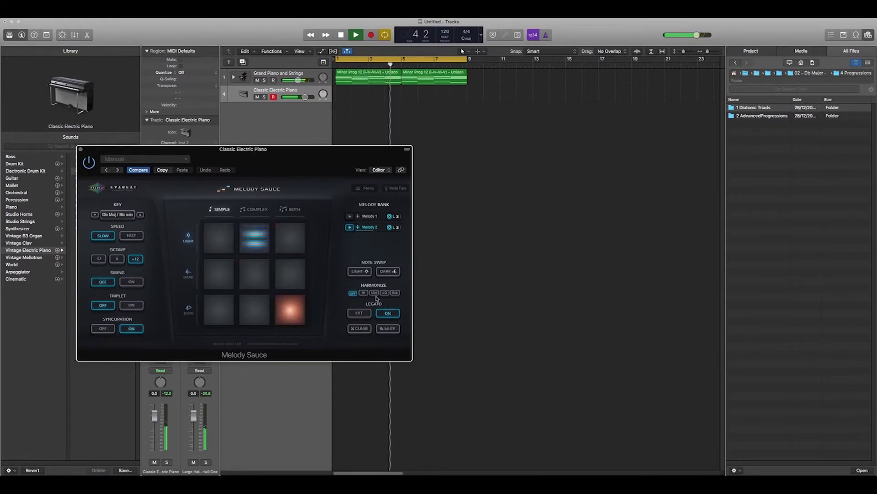
pyautogui.press('space')
# Audition Harmonize MID, LO and 8vb during playback, then set Harmonize to OFF.
pyautogui.click(374, 293)
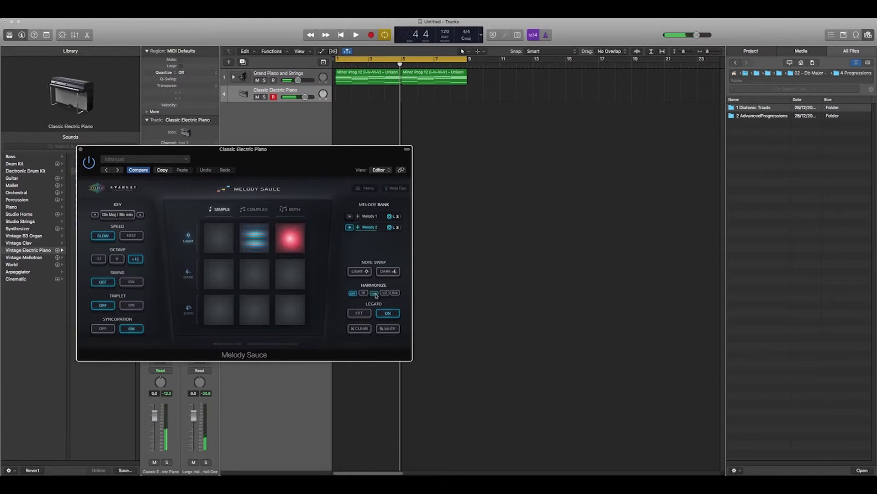
pyautogui.click(364, 292)
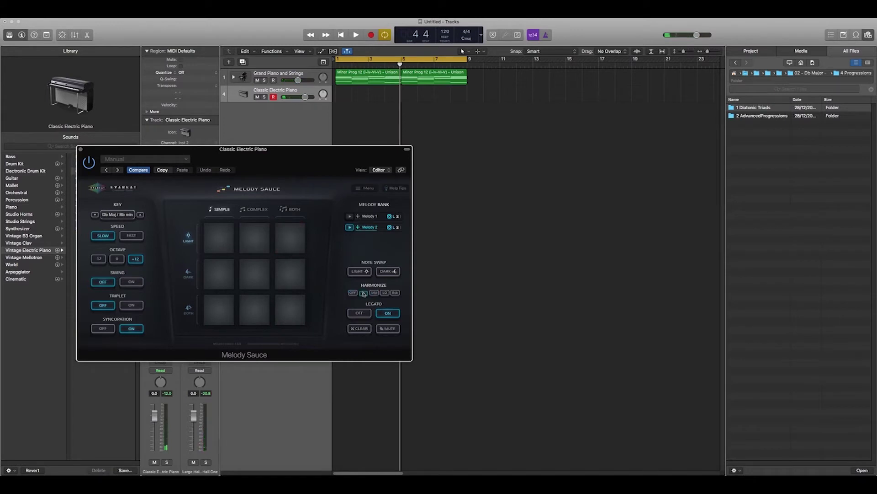
pyautogui.press('space')
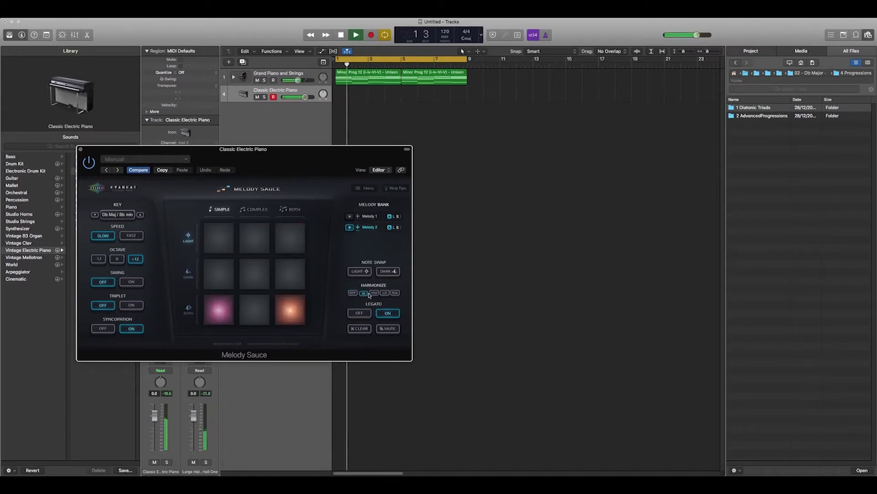
pyautogui.click(375, 293)
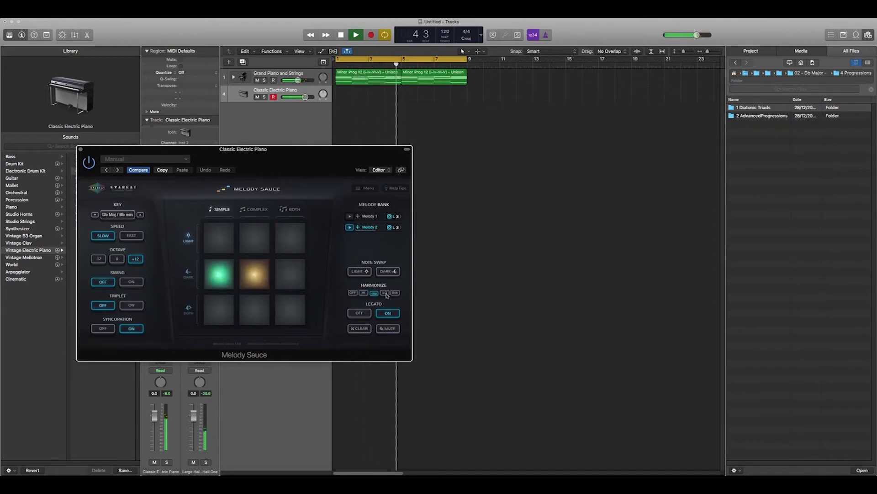
pyautogui.click(386, 294)
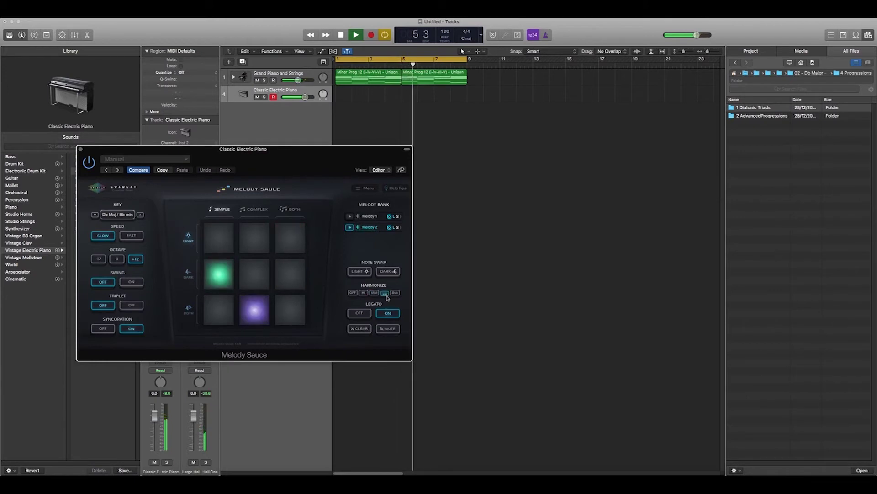
pyautogui.click(395, 293)
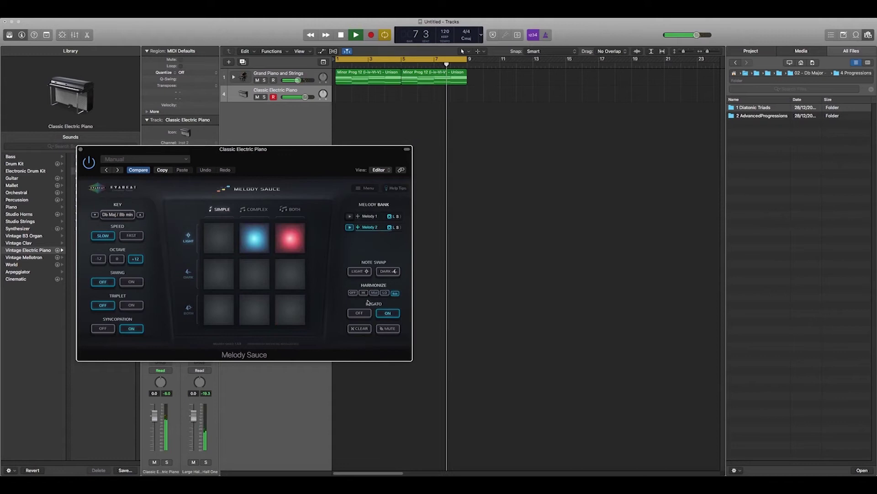
pyautogui.click(353, 293)
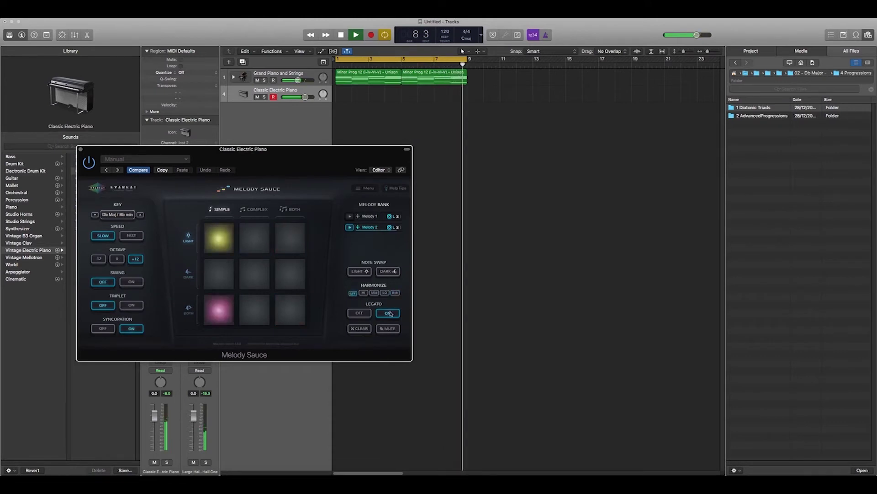
# Drop Melody 2 onto the Classic Electric Piano at bar 1, keep project tempo, close Melody Sauce.
pyautogui.press('space')
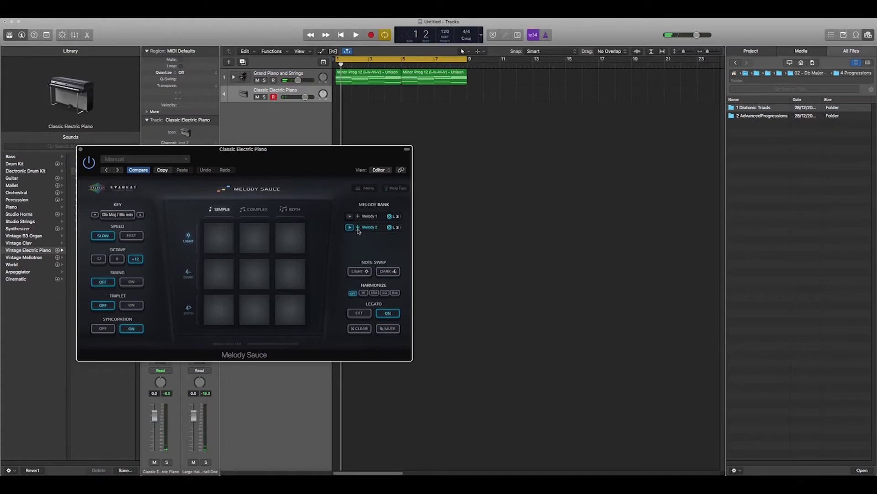
pyautogui.moveTo(359, 228); pyautogui.dragTo(338, 94)
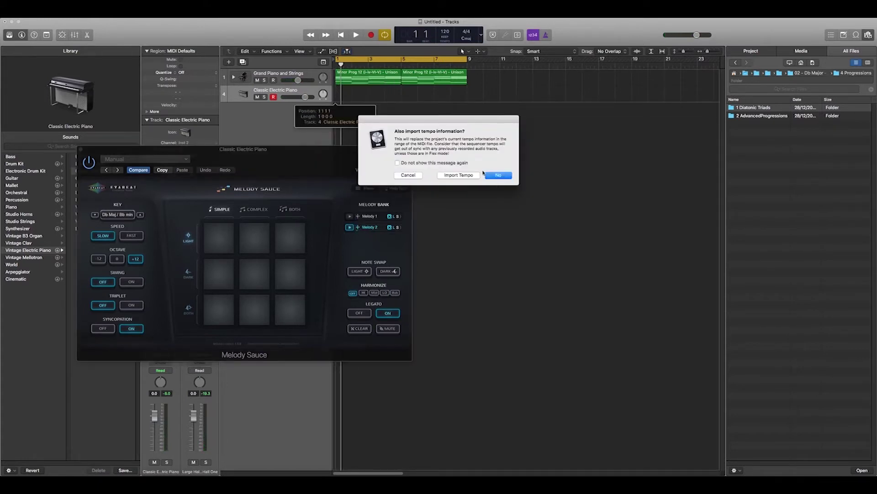
pyautogui.click(498, 176)
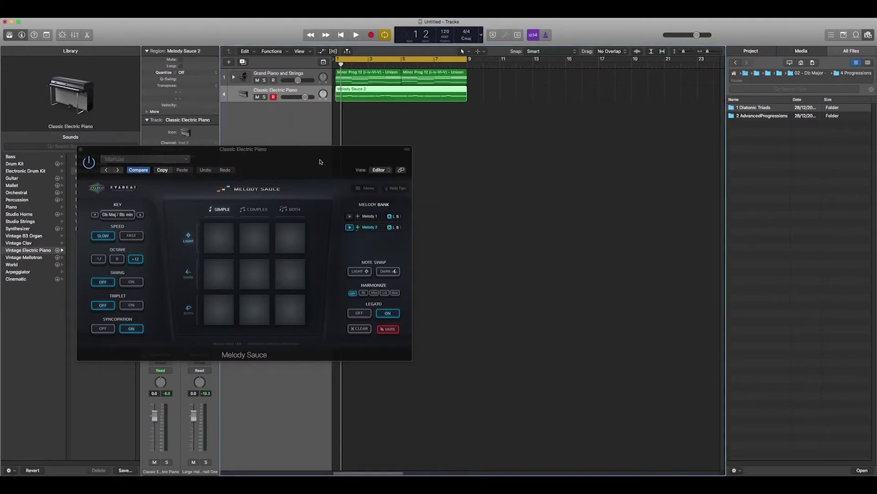
pyautogui.click(82, 149)
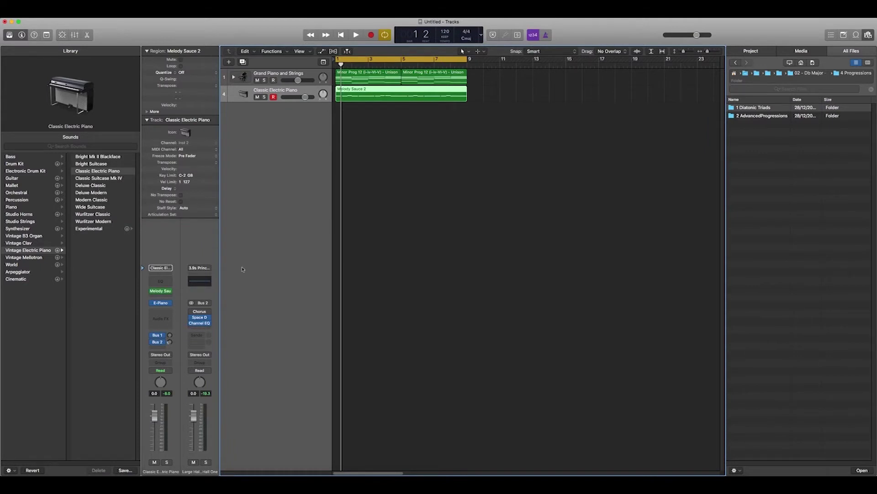
# Show Melody Sauce 2 in an enlarged, zoomed-out Piano Roll, play it, and lower the Bus 1 send.
pyautogui.doubleClick(354, 97)
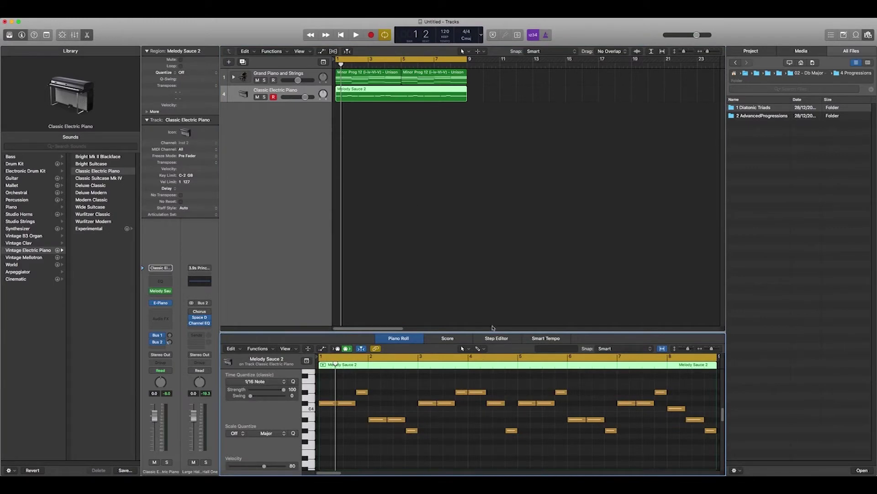
pyautogui.moveTo(492, 327); pyautogui.dragTo(492, 279)
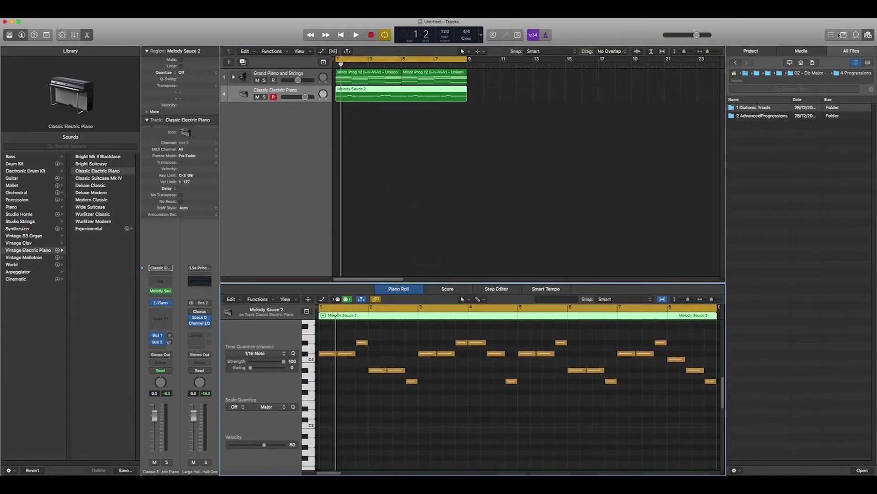
pyautogui.click(869, 37)
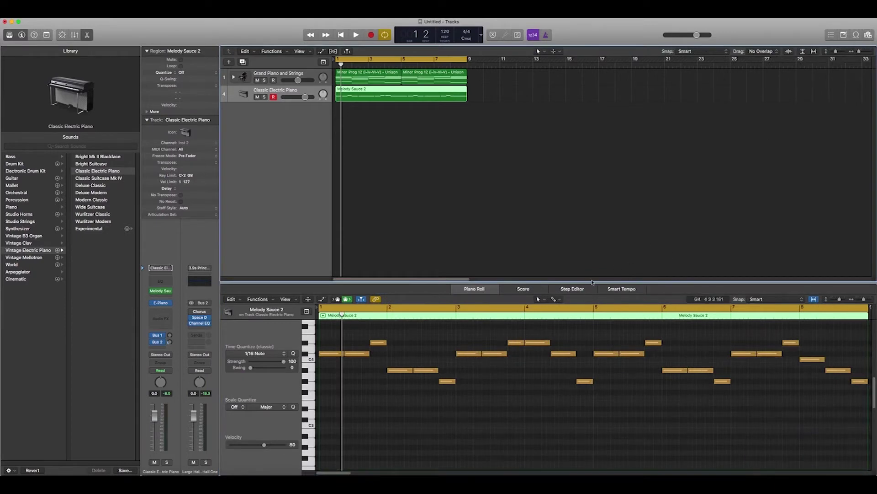
pyautogui.moveTo(593, 282); pyautogui.dragTo(593, 258)
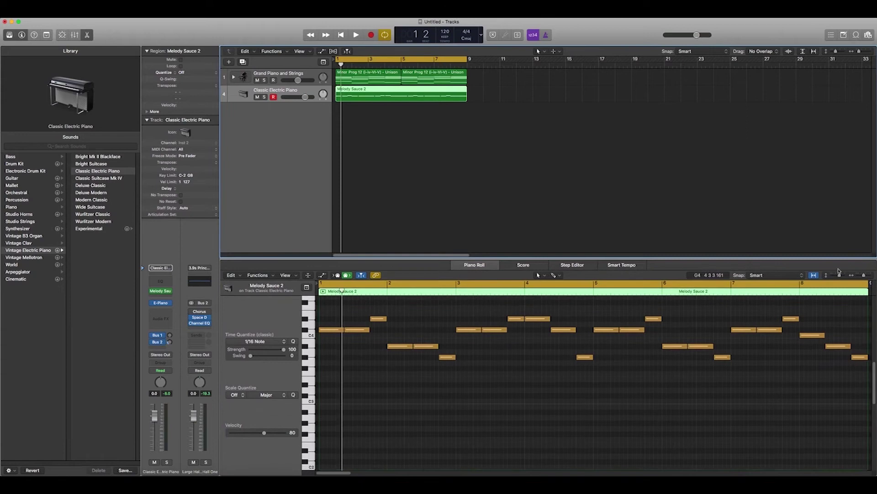
pyautogui.moveTo(865, 276); pyautogui.dragTo(865, 276)
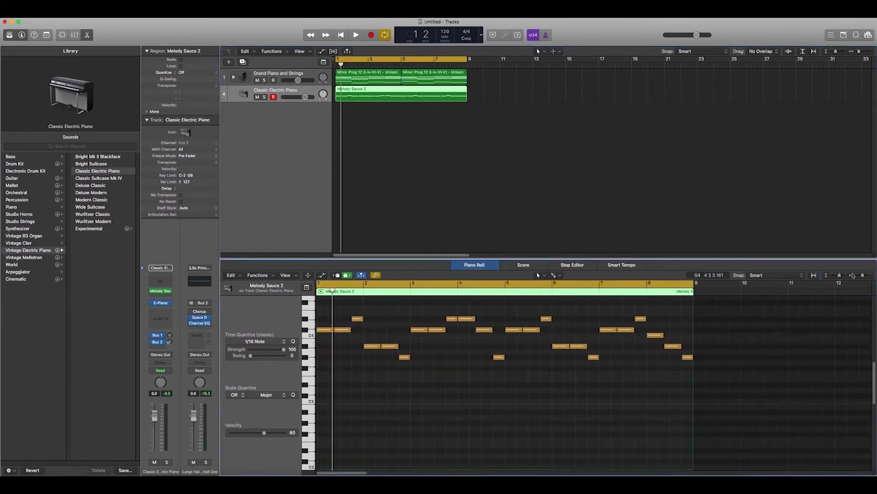
pyautogui.press('space')
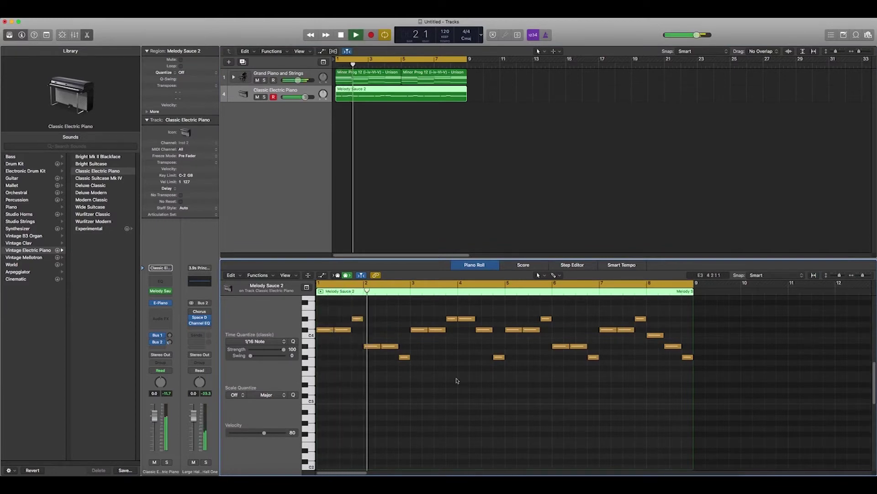
pyautogui.moveTo(169, 334); pyautogui.dragTo(170, 327)
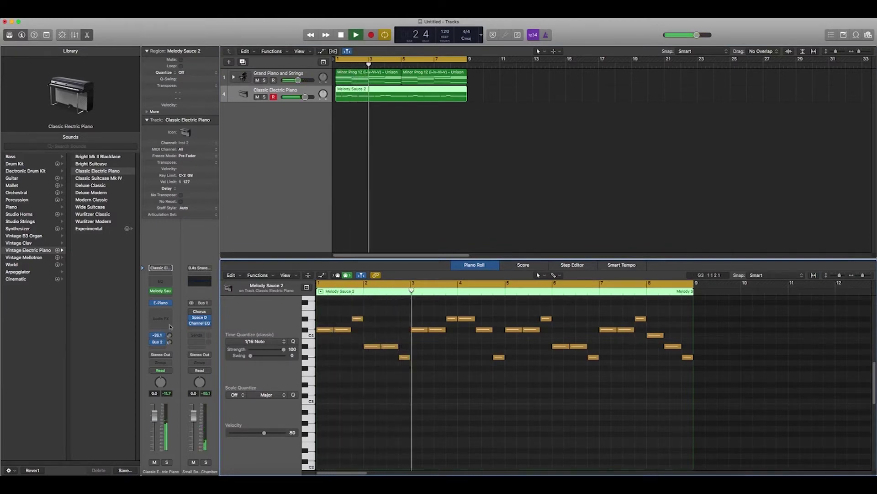
# Insert a Stereo Delay on the electric piano and lower its output mix to about 20%.
pyautogui.click(161, 318)
pyautogui.moveTo(183, 361)
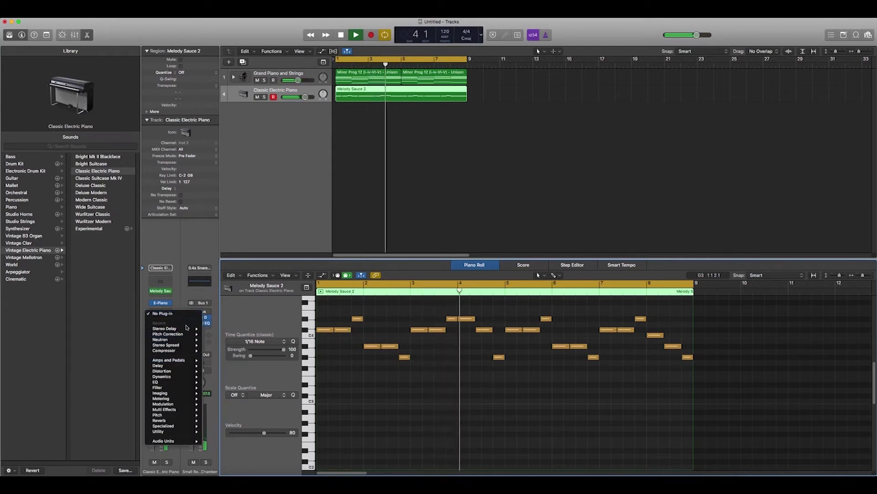
pyautogui.click(202, 300)
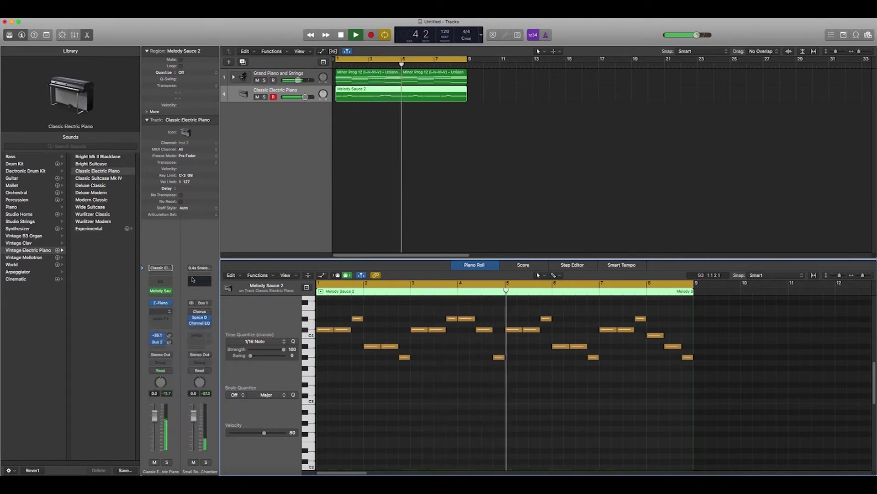
pyautogui.moveTo(226, 207); pyautogui.dragTo(250, 210)
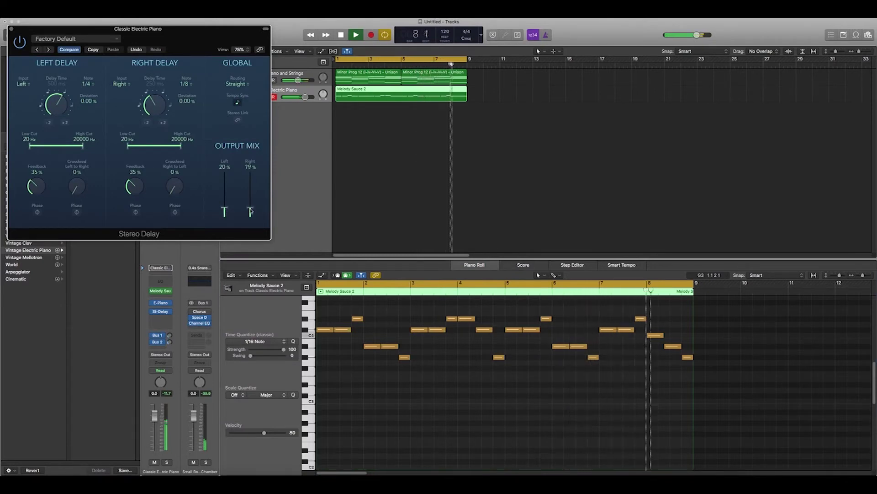
pyautogui.press('space')
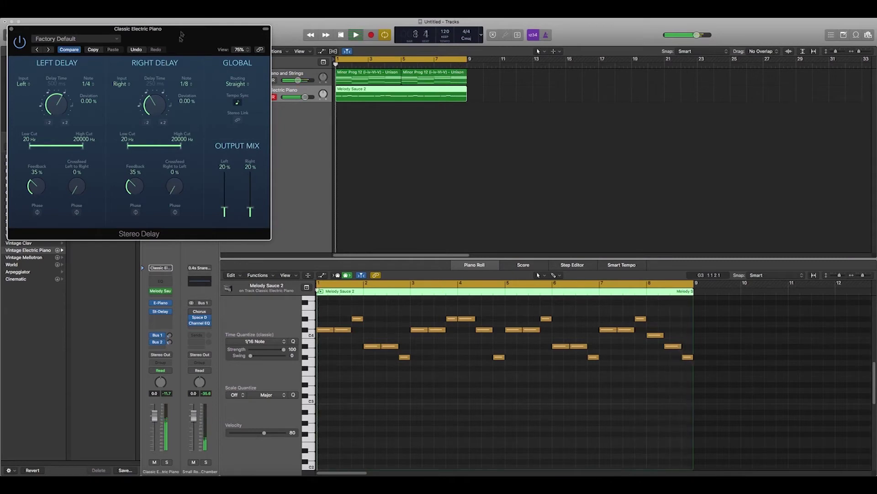
# Raise the bar 8 note one semitone, auditioning from bar 6.
pyautogui.click(629, 283)
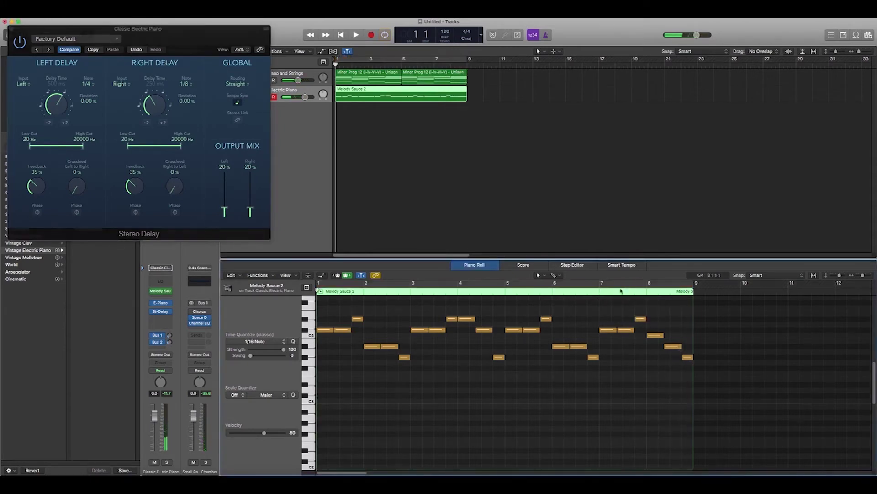
pyautogui.click(565, 296)
pyautogui.press('space')
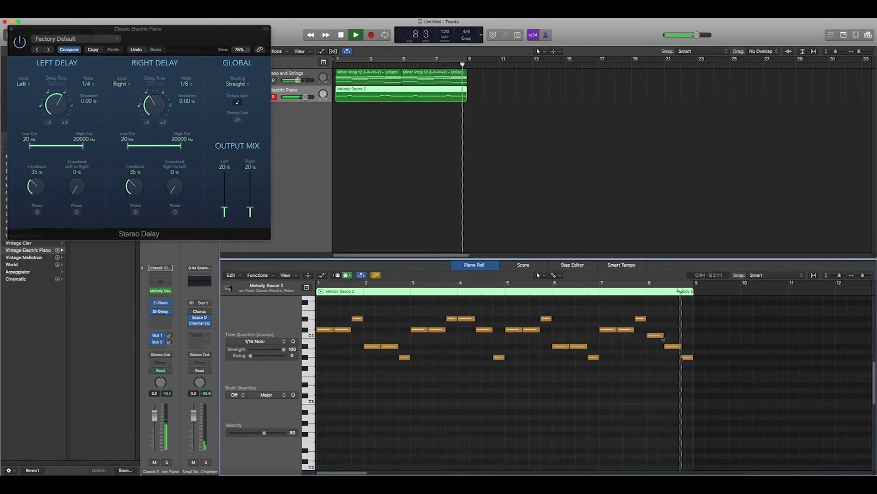
pyautogui.moveTo(653, 339); pyautogui.dragTo(654, 332)
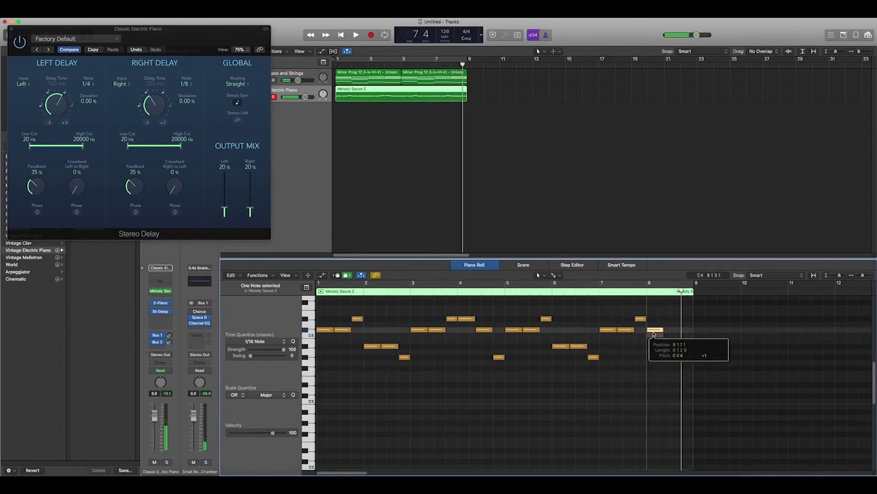
pyautogui.doubleClick(593, 291)
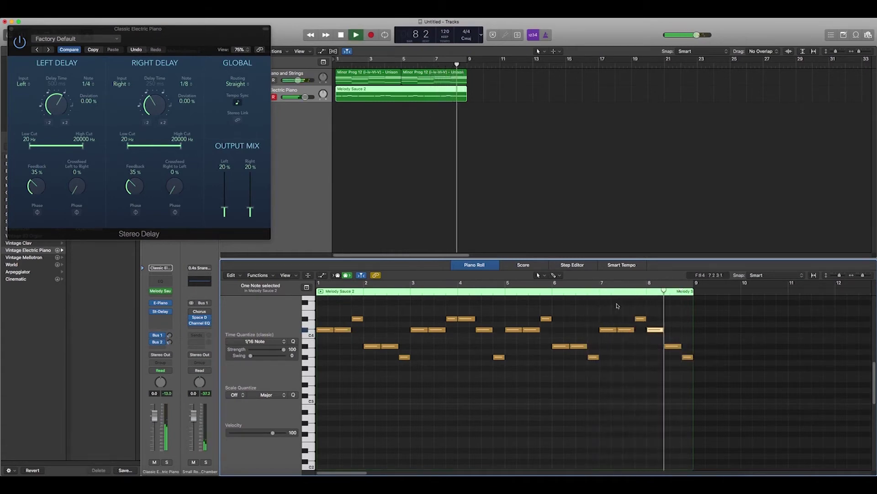
pyautogui.press('space')
# Try the note near bar 8.5 a step higher and at A3, then settle it a step up.
pyautogui.moveTo(671, 346); pyautogui.dragTo(672, 340)
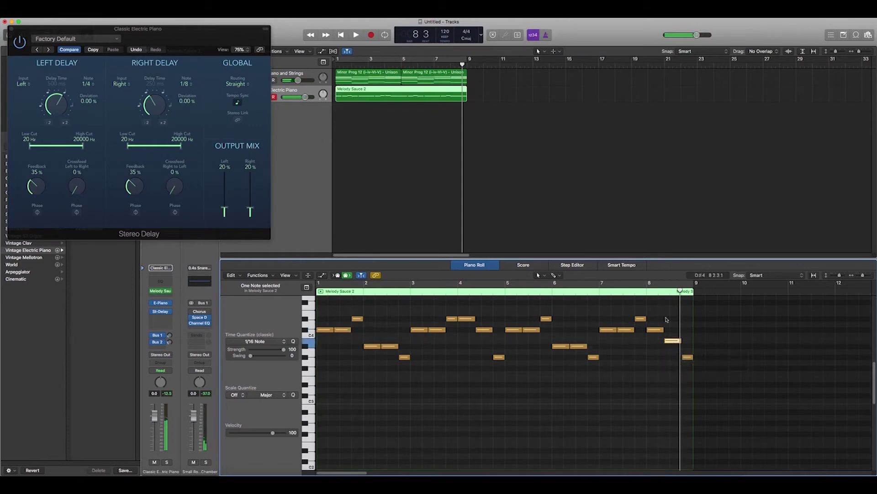
pyautogui.doubleClick(629, 294)
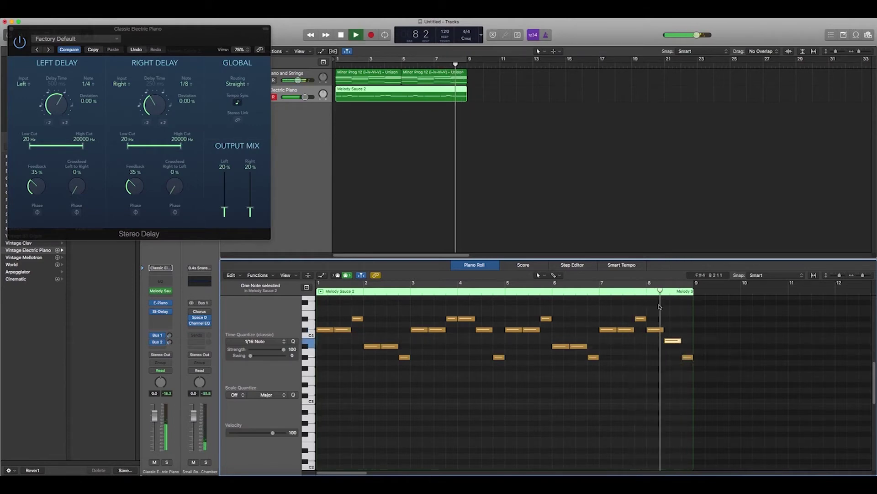
pyautogui.press('space')
pyautogui.moveTo(671, 346); pyautogui.dragTo(675, 355)
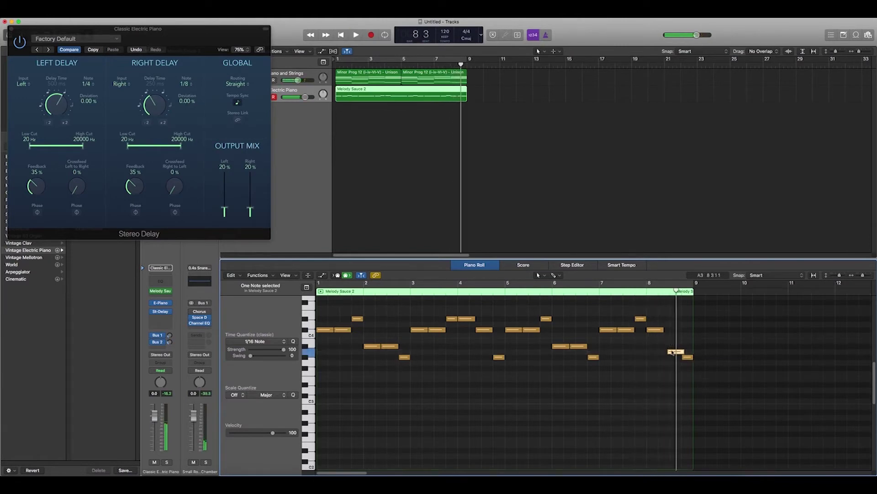
pyautogui.moveTo(673, 352); pyautogui.dragTo(674, 347)
pyautogui.press('space')
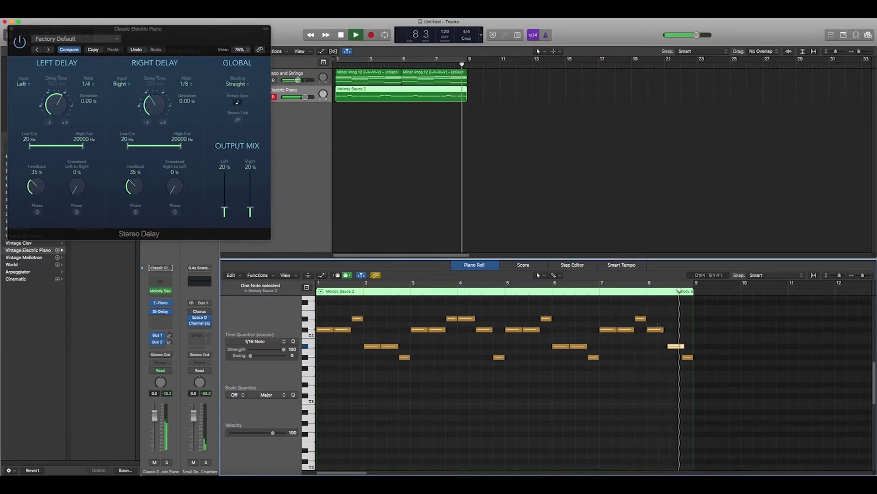
pyautogui.press('space')
# Lower the C#4 note near bar 8.3 to C4 and audition the ending.
pyautogui.moveTo(657, 329); pyautogui.dragTo(660, 337)
pyautogui.press('space')
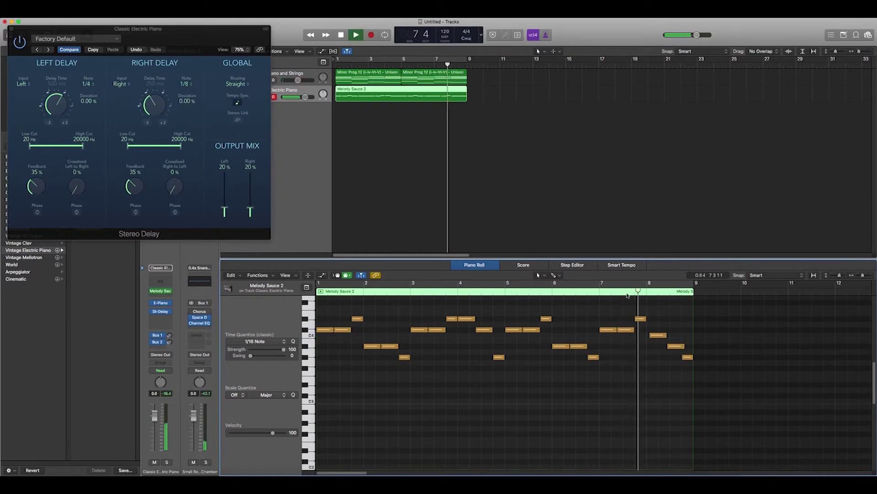
pyautogui.press('space')
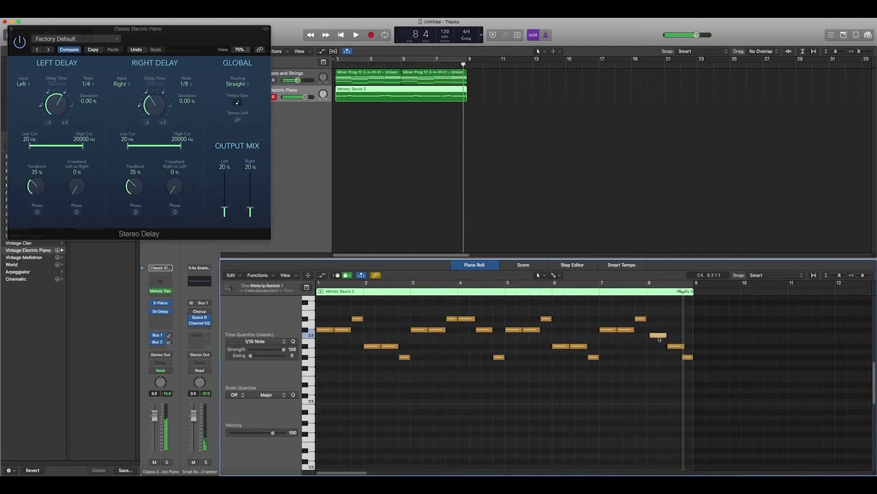
pyautogui.click(662, 335)
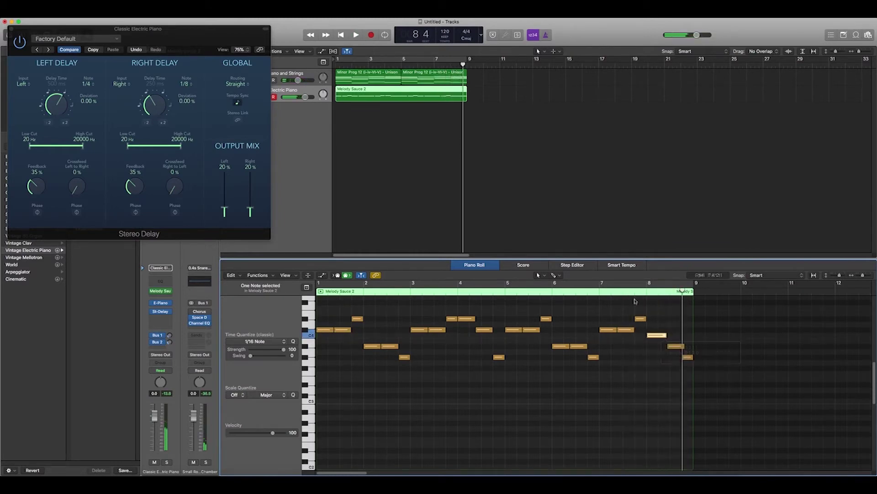
pyautogui.press('space')
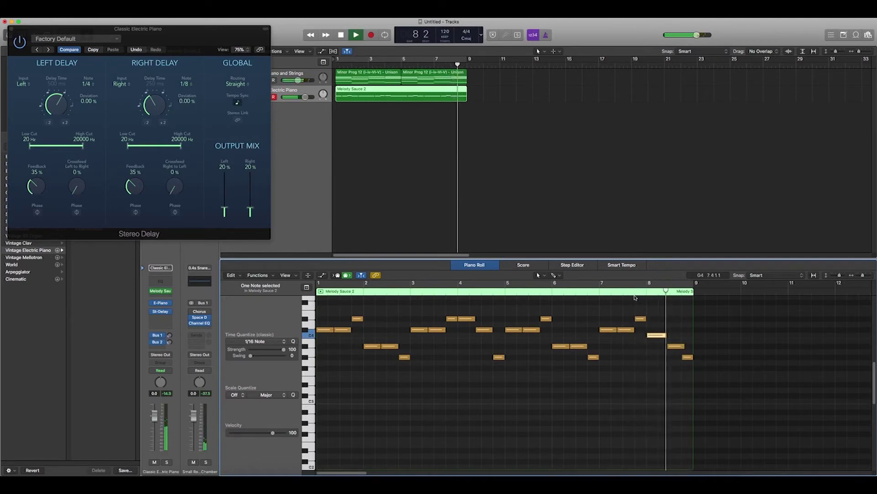
pyautogui.press('space')
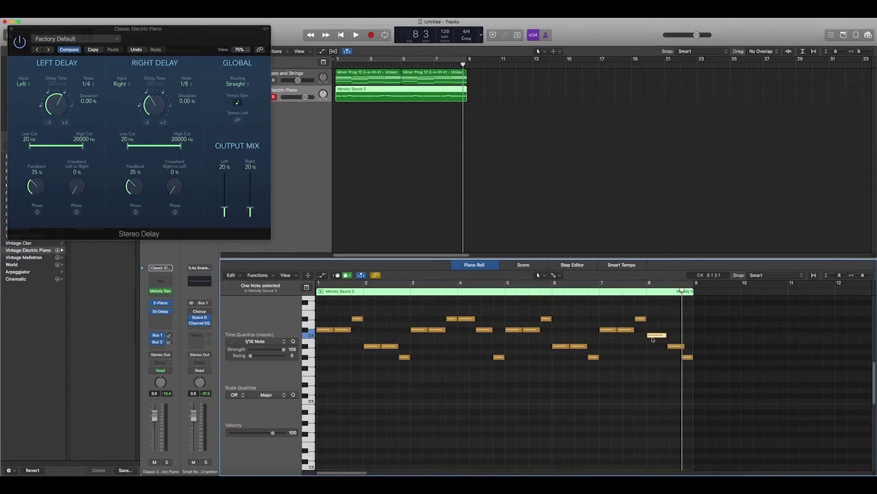
# Shorten the bar 8.4 note, add a short G3 after it, and play from bar 7.7.
pyautogui.click(630, 292)
pyautogui.press('space')
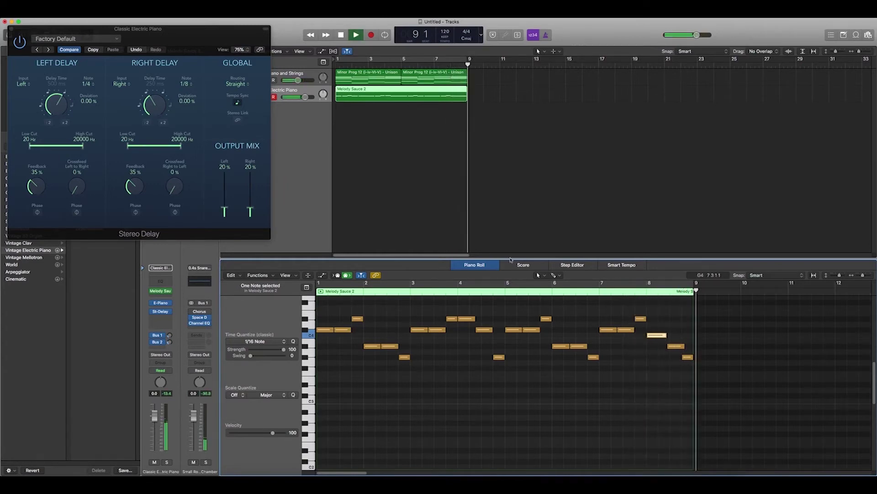
pyautogui.press('space')
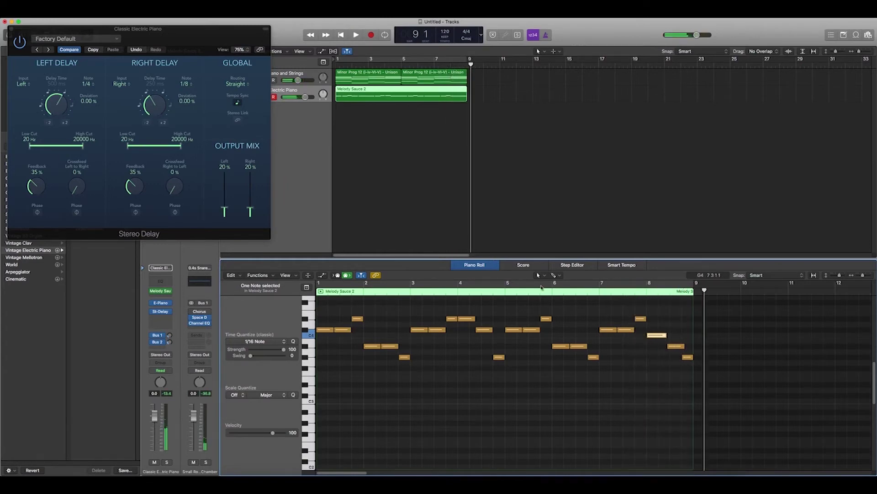
pyautogui.moveTo(685, 347); pyautogui.dragTo(682, 350)
pyautogui.keyDown('super'); pyautogui.click(683, 358); pyautogui.keyUp('super')
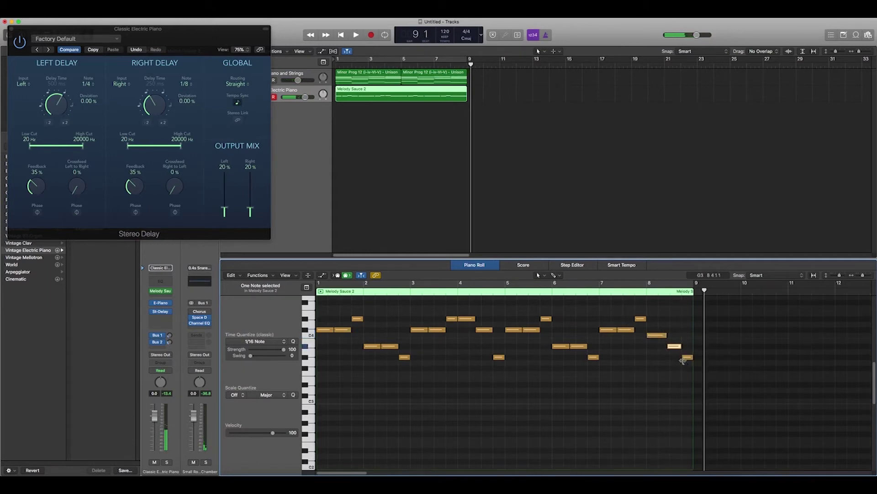
pyautogui.click(637, 292)
pyautogui.press('space')
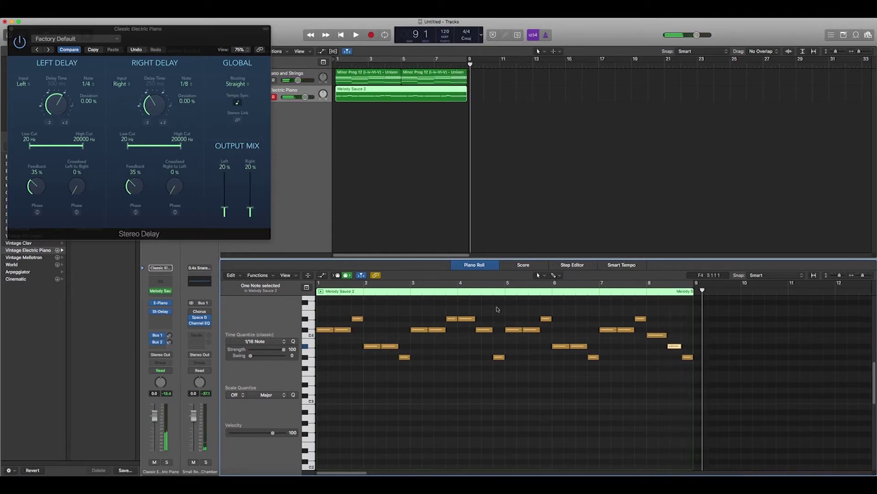
# Cycle bars 1–9, play the loop, close the Stereo Delay window, and stop.
pyautogui.click(393, 65)
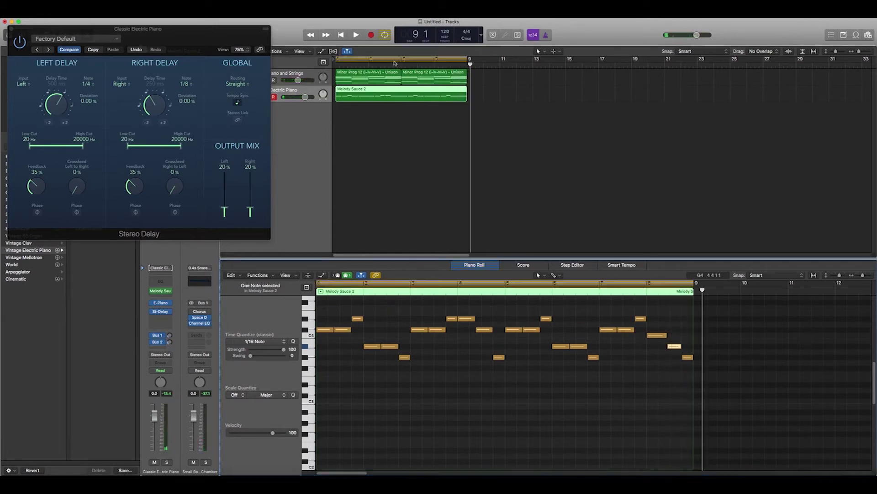
pyautogui.press('space')
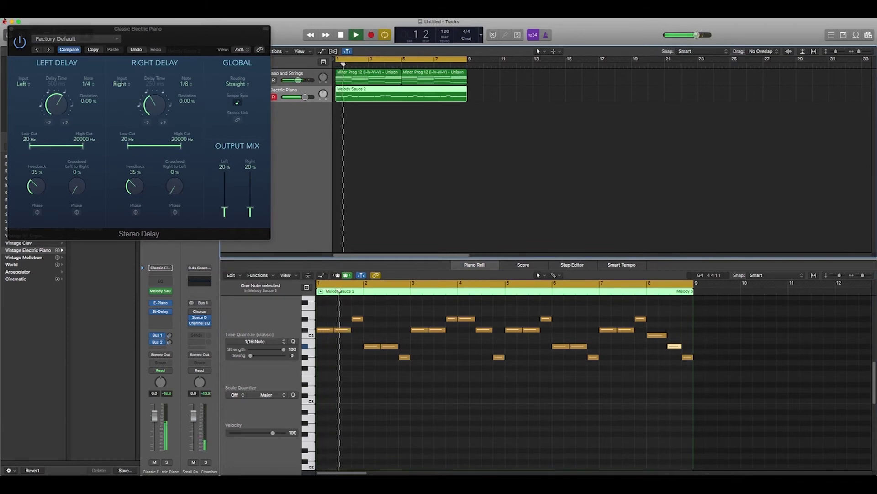
pyautogui.click(12, 28)
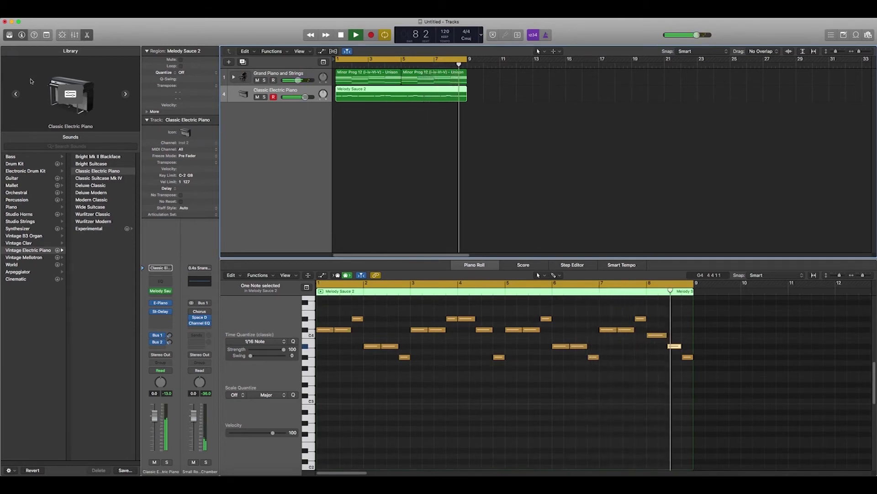
pyautogui.press('space')
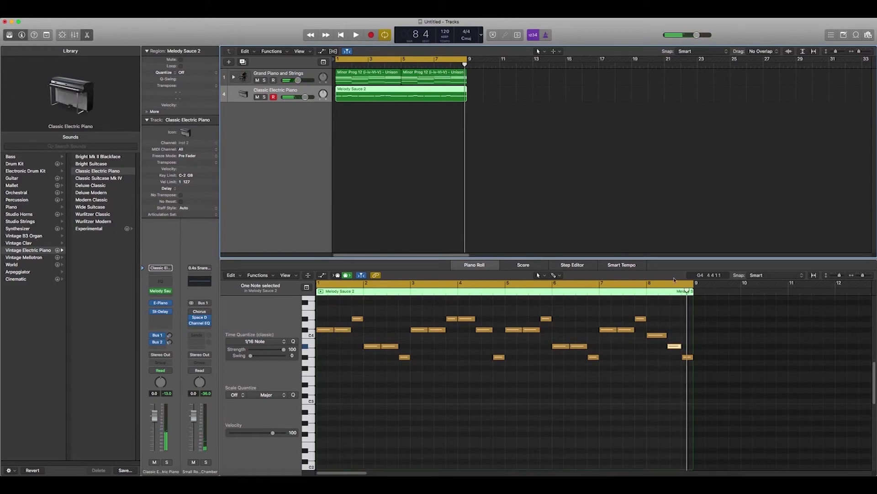
# Trim the Melody Sauce 2 region to end at bar 5, copy it to bar 5, and play it.
pyautogui.moveTo(695, 323); pyautogui.dragTo(503, 324)
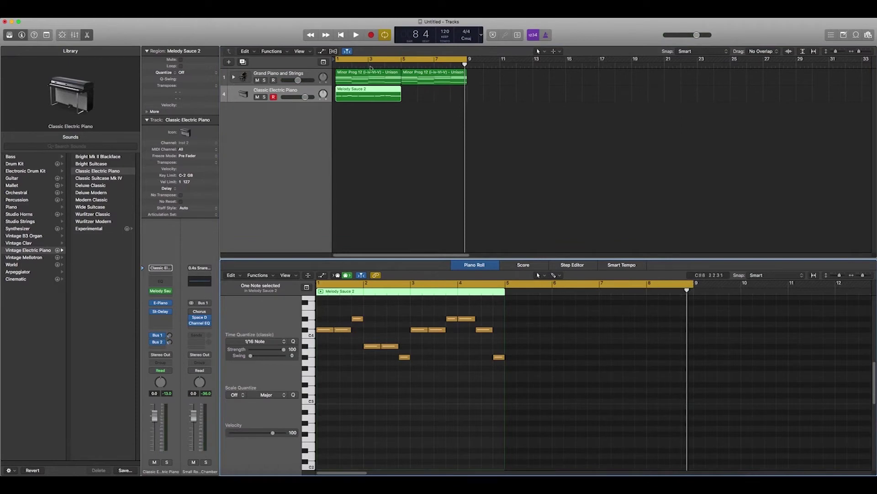
pyautogui.moveTo(369, 96); pyautogui.dragTo(434, 96)
pyautogui.press('space')
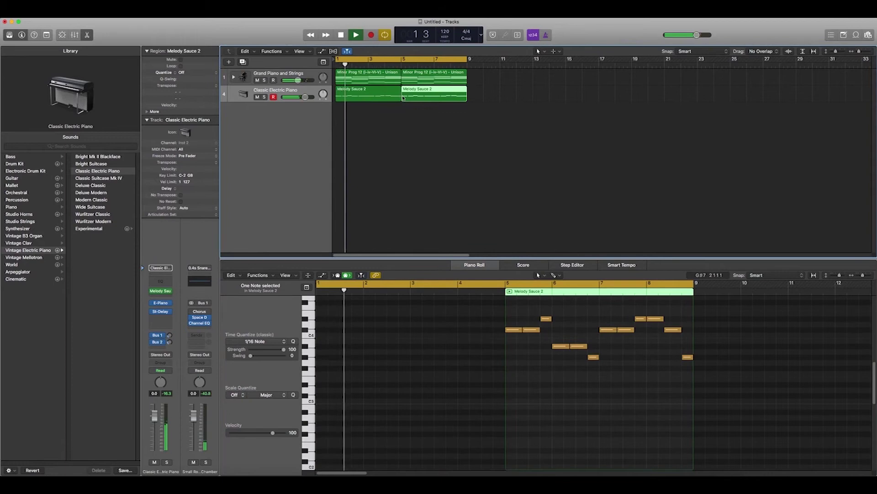
pyautogui.click(368, 94)
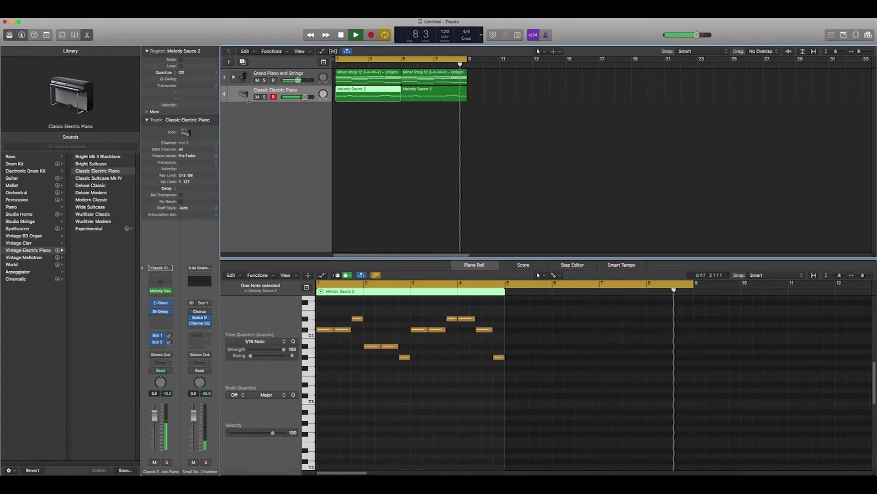
# Stop playback and give the chord track the Grand Piano with Pad & Choir sound from the Library.
pyautogui.press('space')
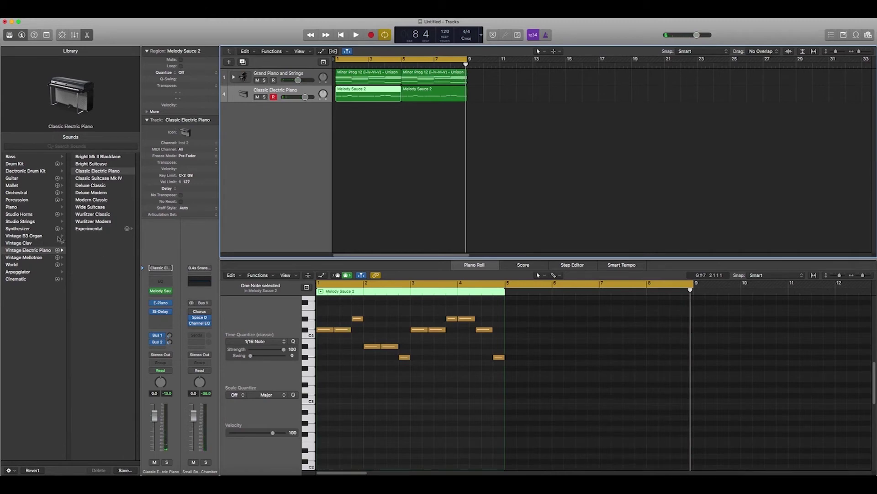
pyautogui.click(40, 228)
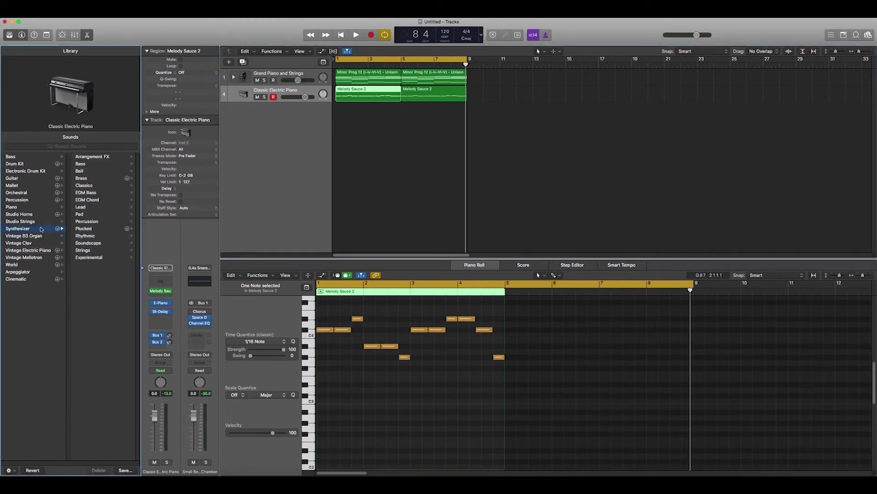
pyautogui.click(271, 75)
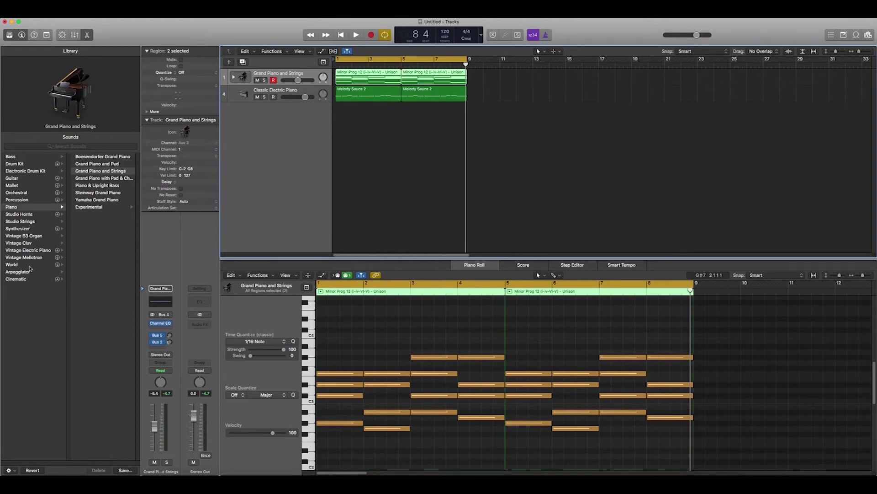
pyautogui.click(91, 192)
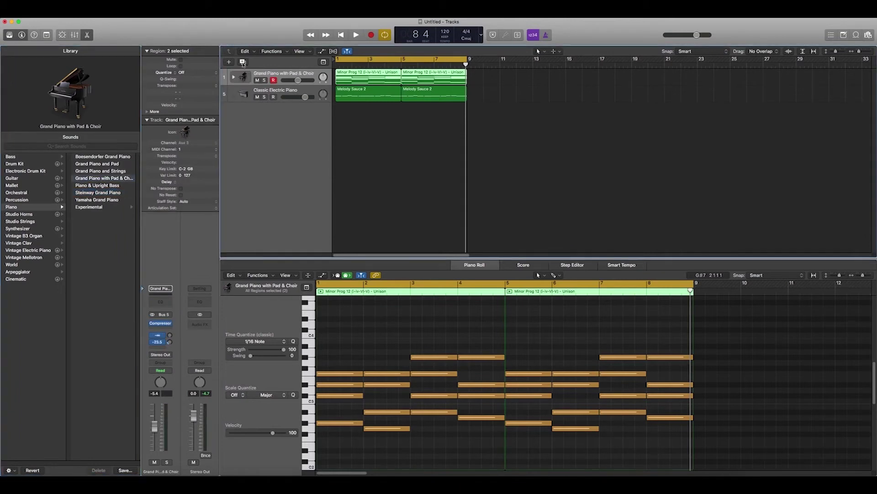
# Assign Steinway Grand Piano to the new track, move it below Classic Electric Piano, and insert Melody Sauce.
pyautogui.click(98, 192)
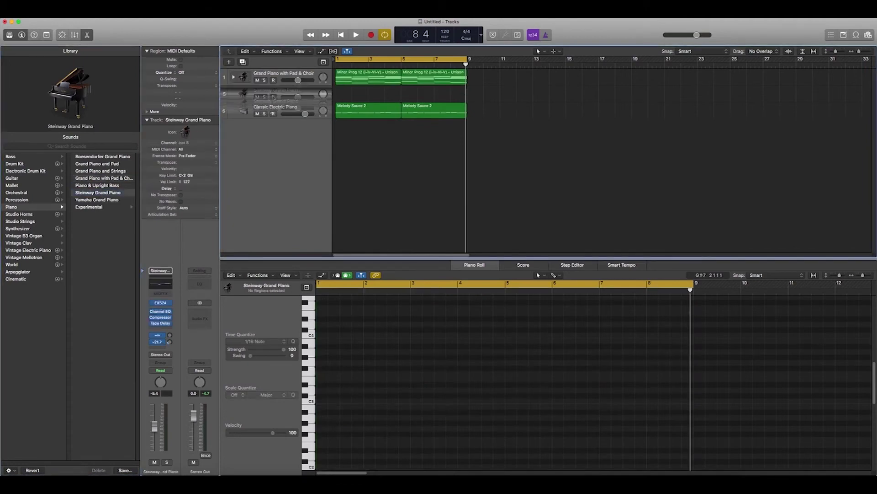
pyautogui.moveTo(274, 97); pyautogui.dragTo(271, 117)
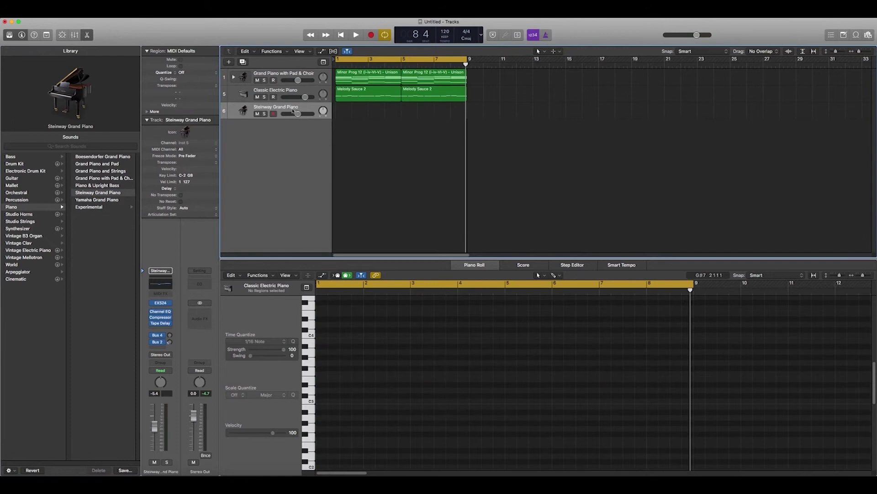
pyautogui.click(169, 293)
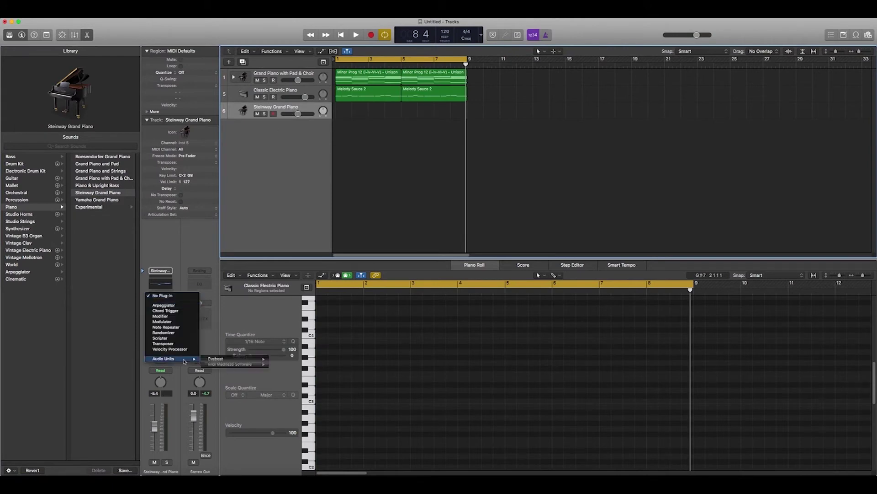
pyautogui.click(293, 358)
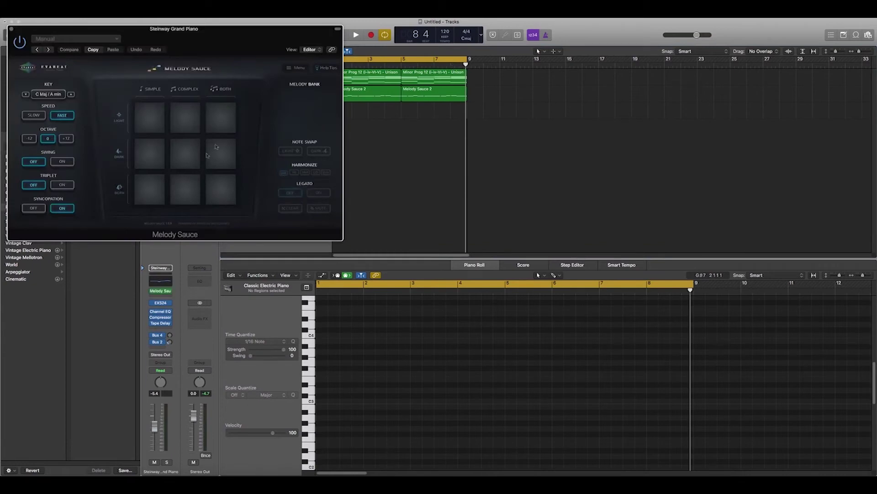
# Generate a light complex melody and set the Melody Sauce key to Db Maj / Bb min.
pyautogui.click(194, 120)
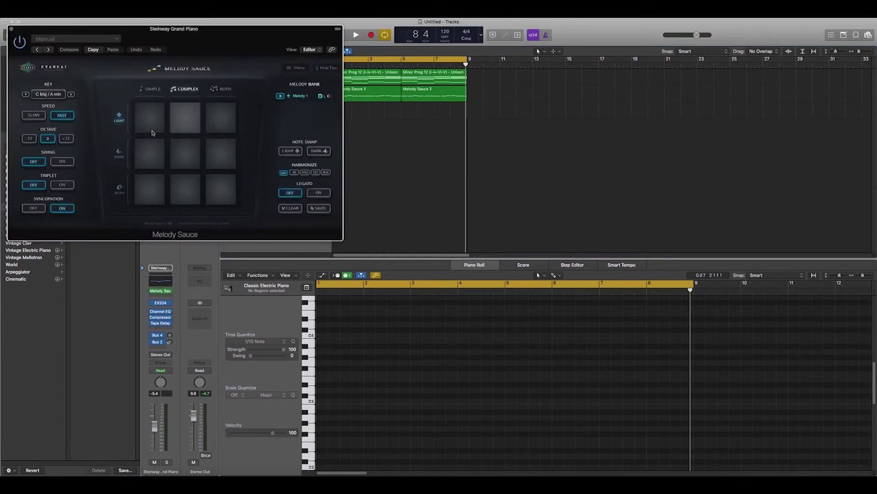
pyautogui.click(51, 94)
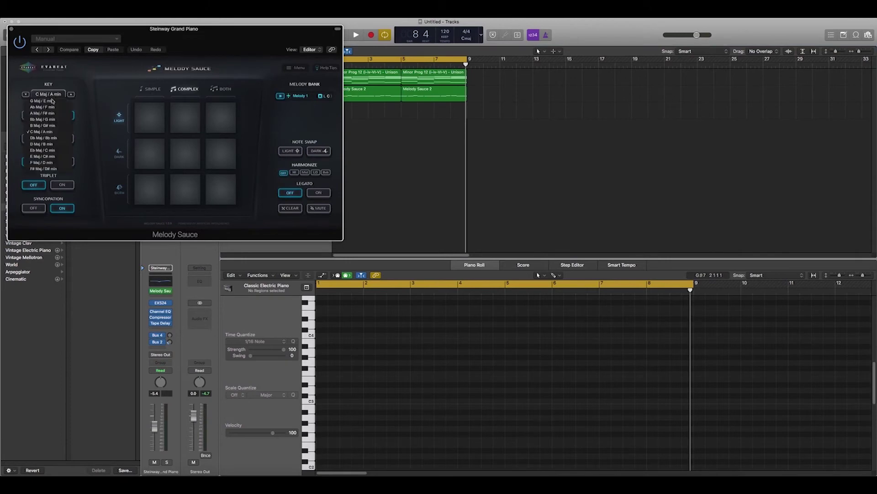
pyautogui.click(39, 138)
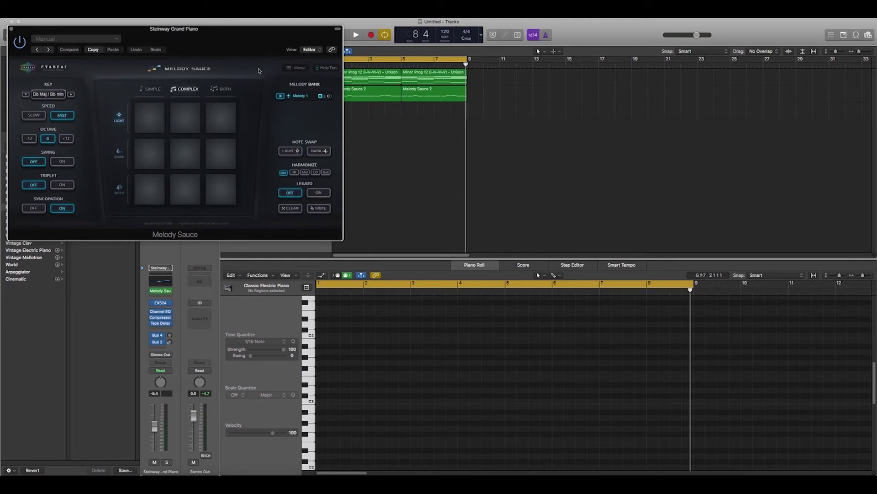
# Play and stop the project repeatedly to audition the generated melodies 1–3.
pyautogui.press('space')
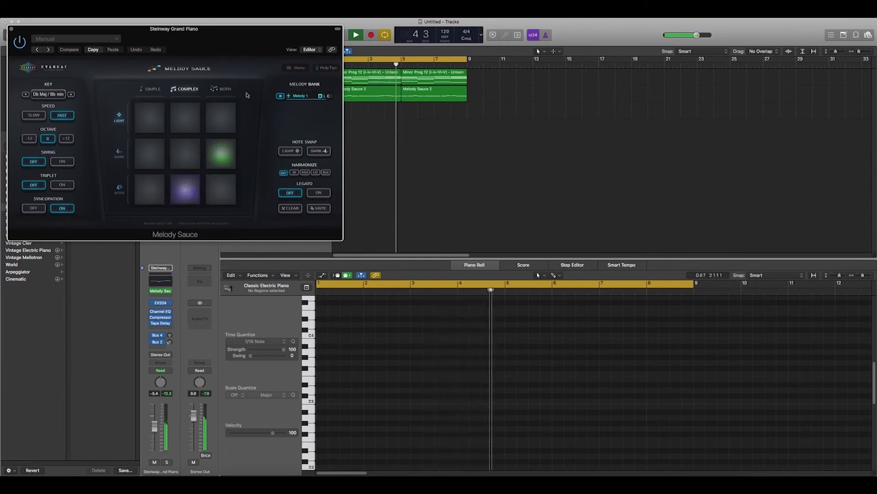
pyautogui.press('space')
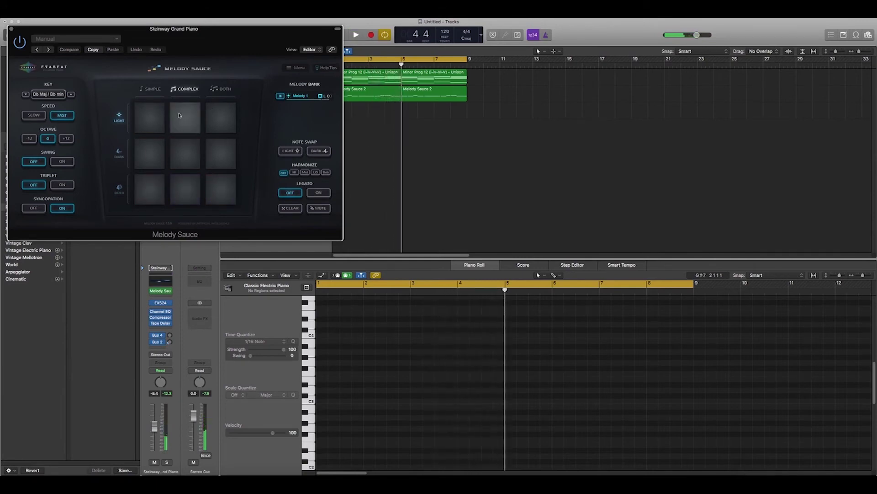
pyautogui.press('space')
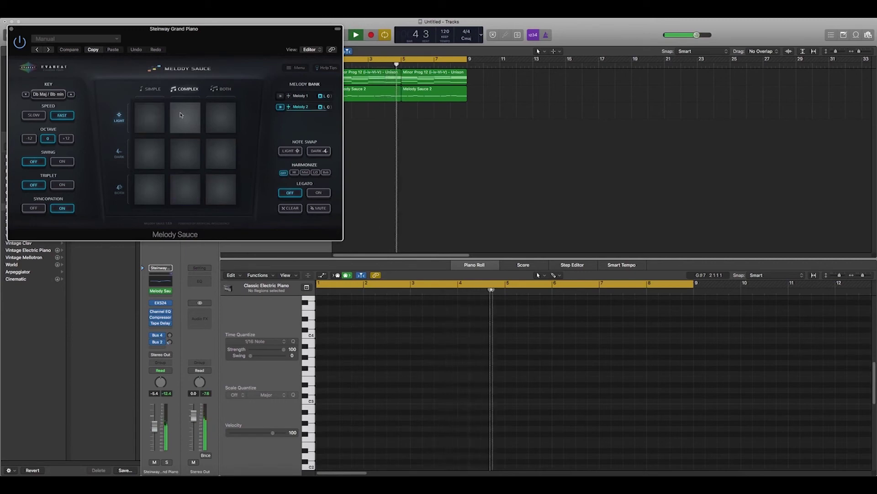
pyautogui.press('space')
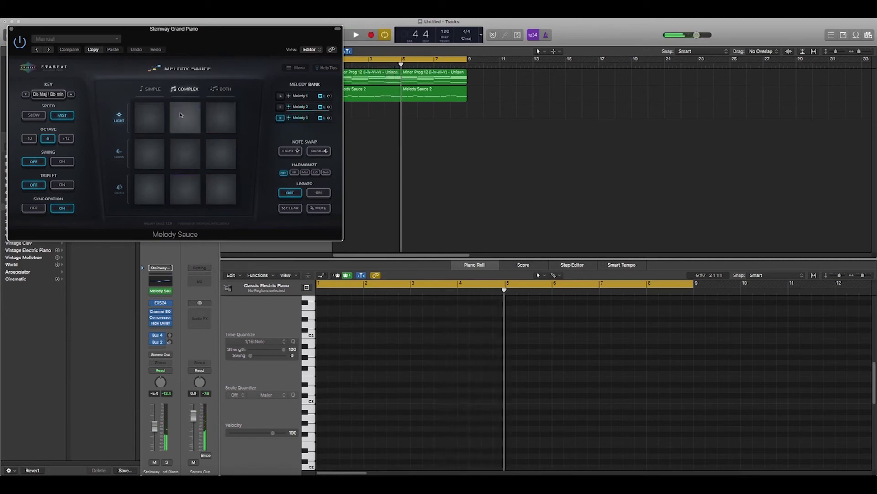
pyautogui.press('Return')
pyautogui.press('space')
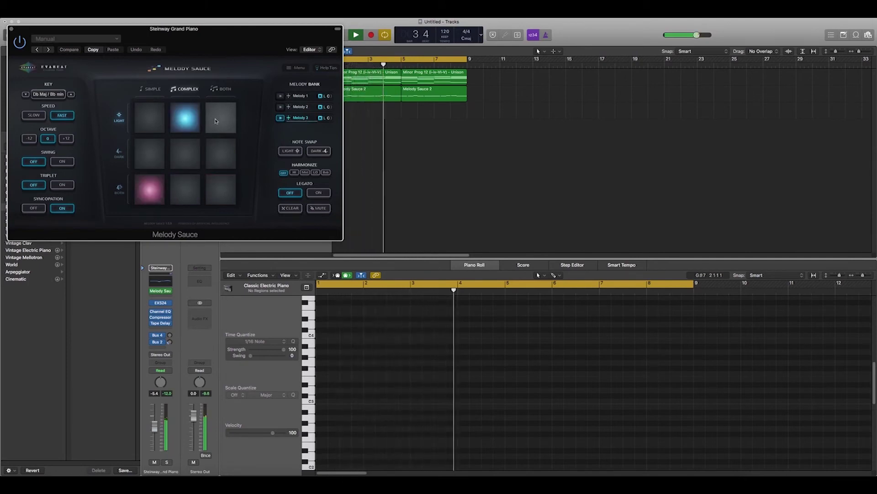
pyautogui.press('space')
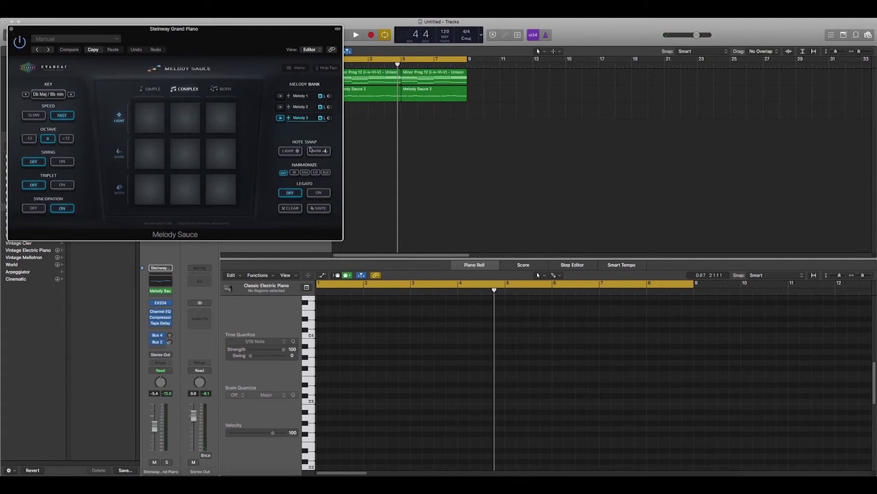
# Generate Melody 5 with the Light pad in the Both column and audition it.
pyautogui.press('space')
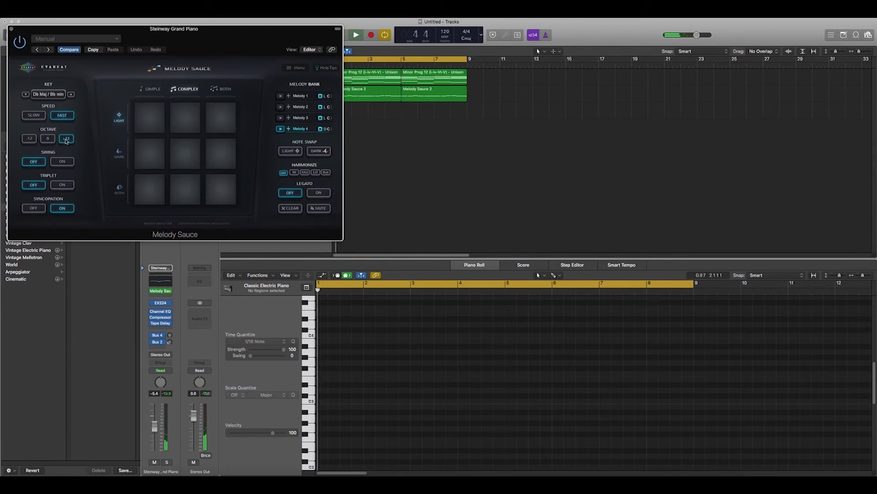
pyautogui.click(220, 123)
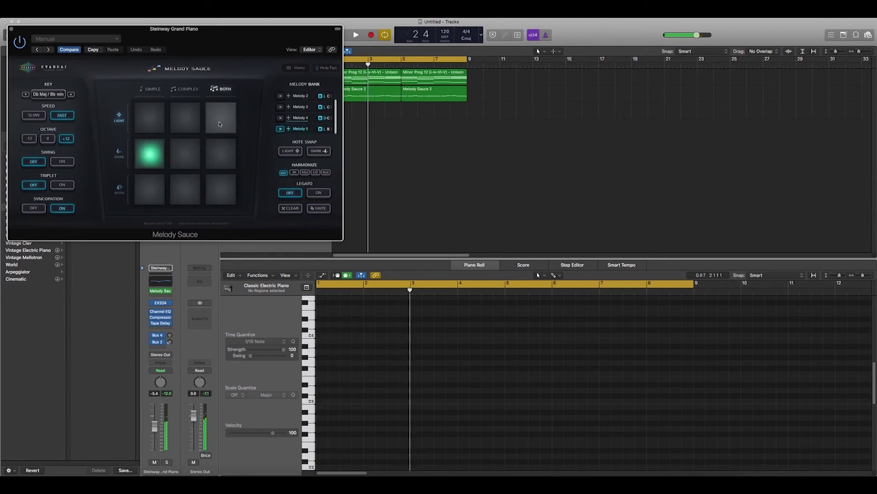
pyautogui.press('space')
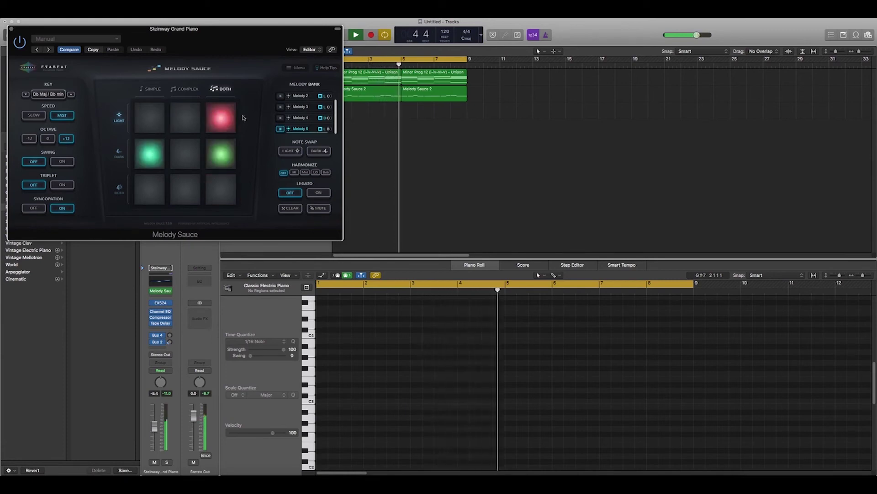
pyautogui.press('space')
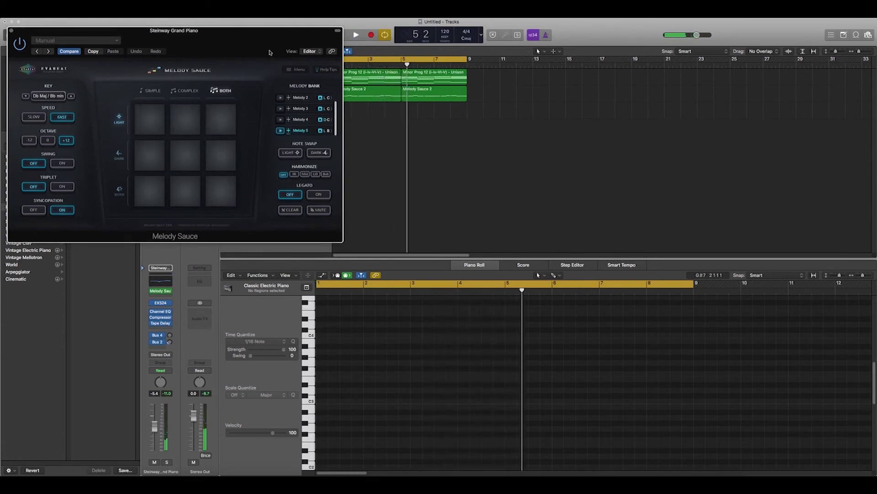
# Drop Melody 5 onto the Steinway Grand Piano track, keeping the project tempo.
pyautogui.moveTo(270, 52); pyautogui.dragTo(263, 212)
pyautogui.moveTo(282, 291); pyautogui.dragTo(336, 110)
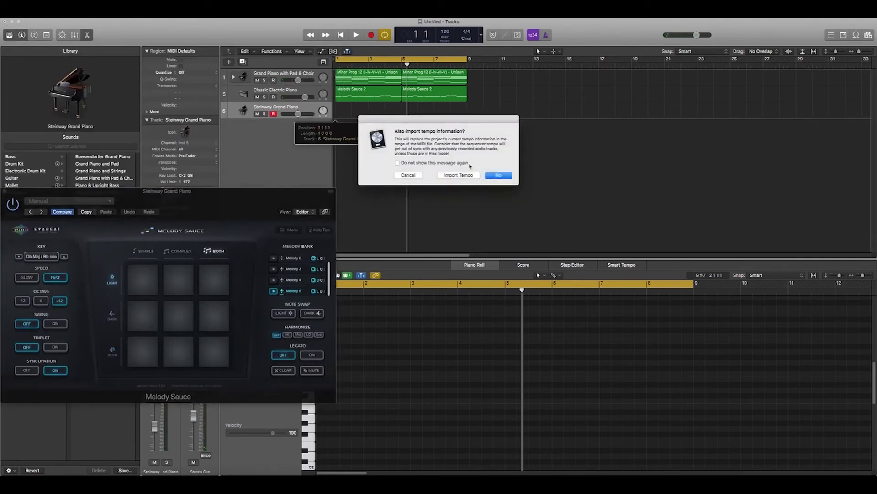
pyautogui.click(498, 176)
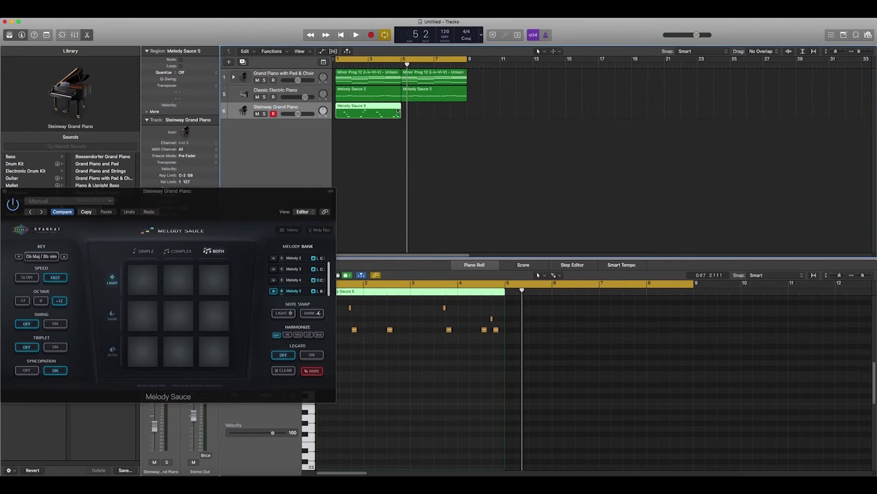
# Copy the Melody Sauce 5 region to bar 5 and close the Melody Sauce window.
pyautogui.moveTo(366, 112); pyautogui.dragTo(432, 113)
pyautogui.click(350, 114)
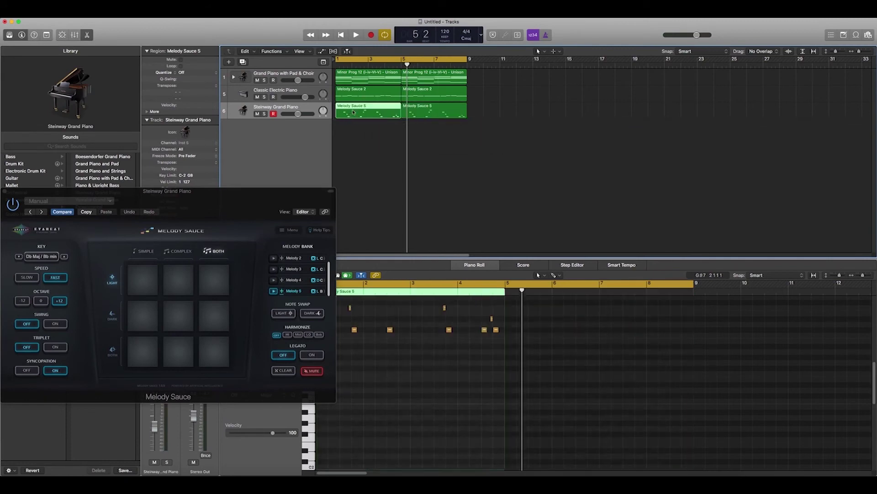
pyautogui.click(5, 191)
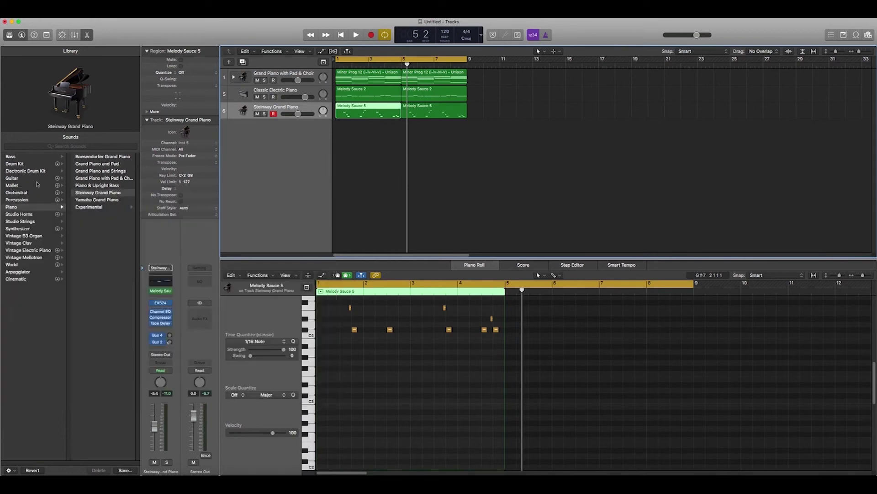
# Play all three tracks from bar 1, lowering the Steinway volume to about -5.6 dB, and check the Bus 4 send.
pyautogui.click(335, 64)
pyautogui.press('space')
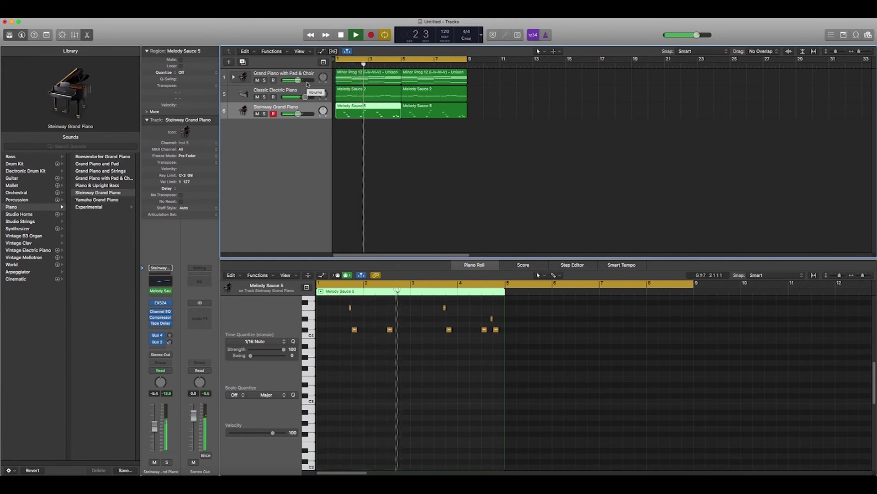
pyautogui.moveTo(297, 114); pyautogui.dragTo(296, 116)
pyautogui.click(169, 335)
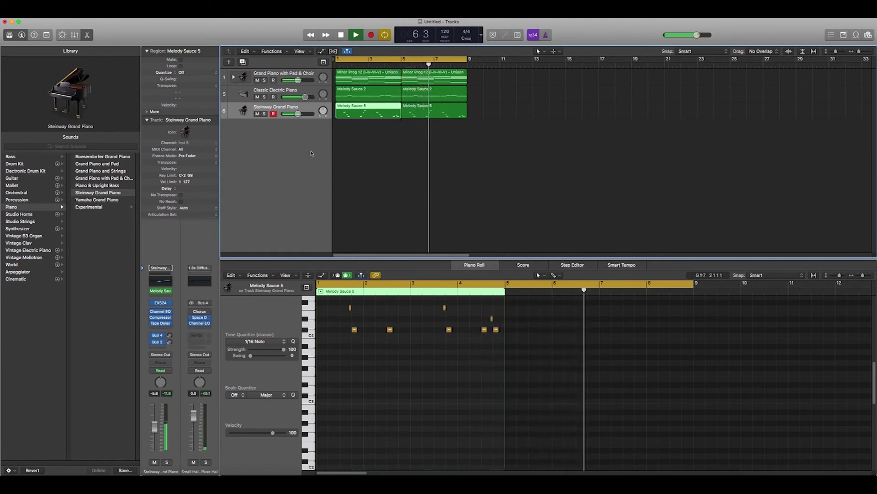
pyautogui.press('space')
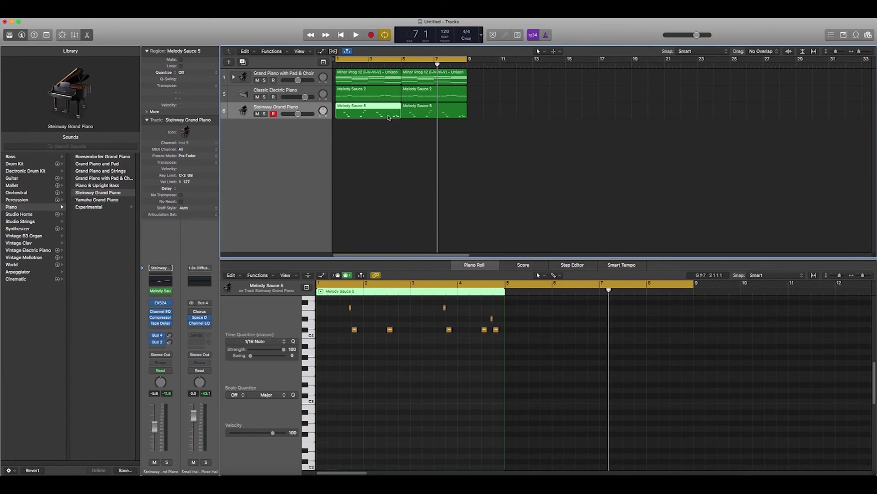
pyautogui.click(350, 148)
pyautogui.moveTo(424, 133); pyautogui.dragTo(364, 79)
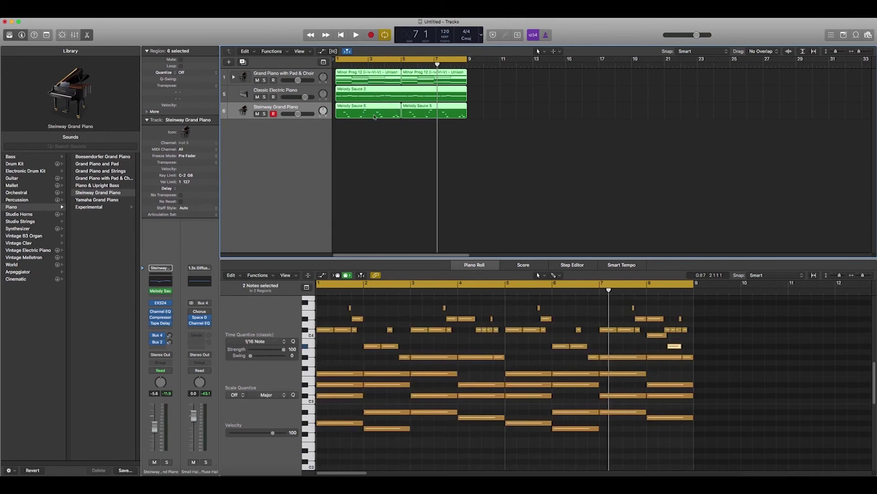
pyautogui.click(390, 145)
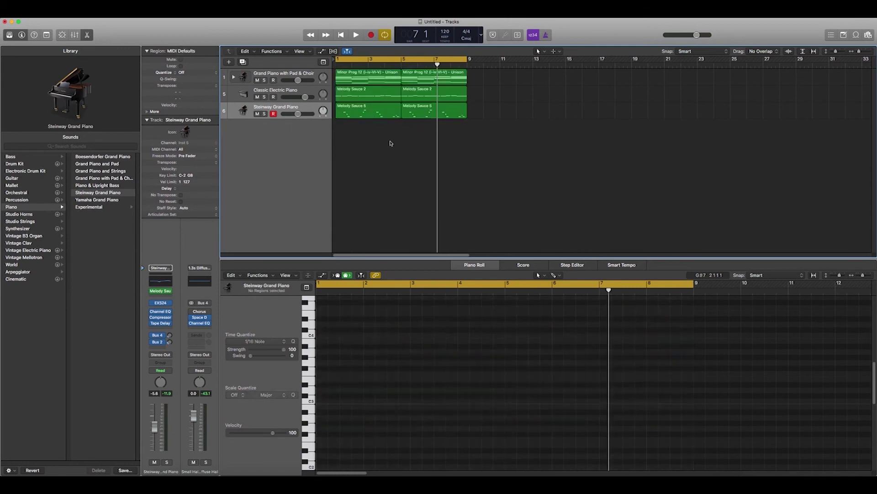